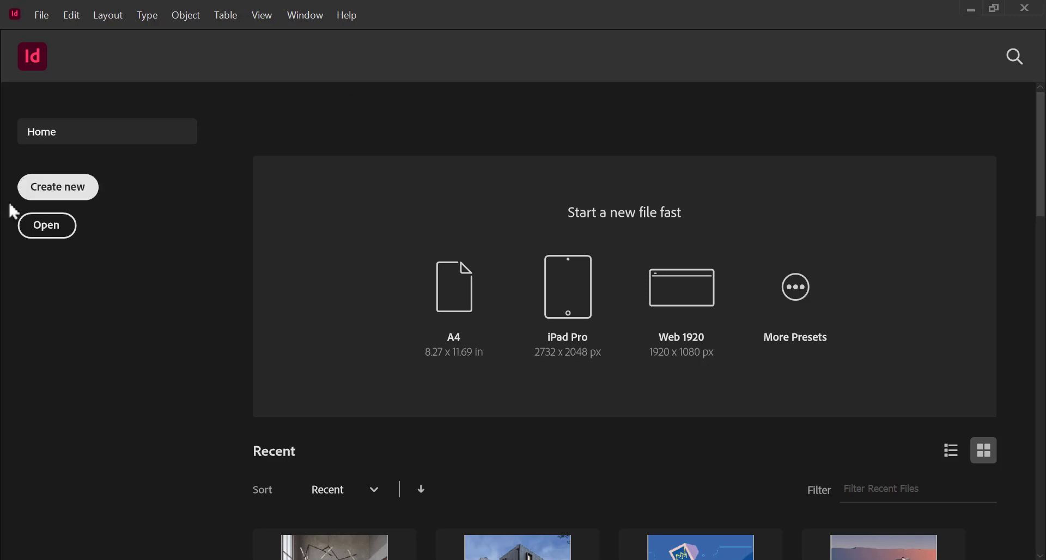
Create a single-page Letter print document with the default preset, then reset the Essentials workspace
click(65, 195)
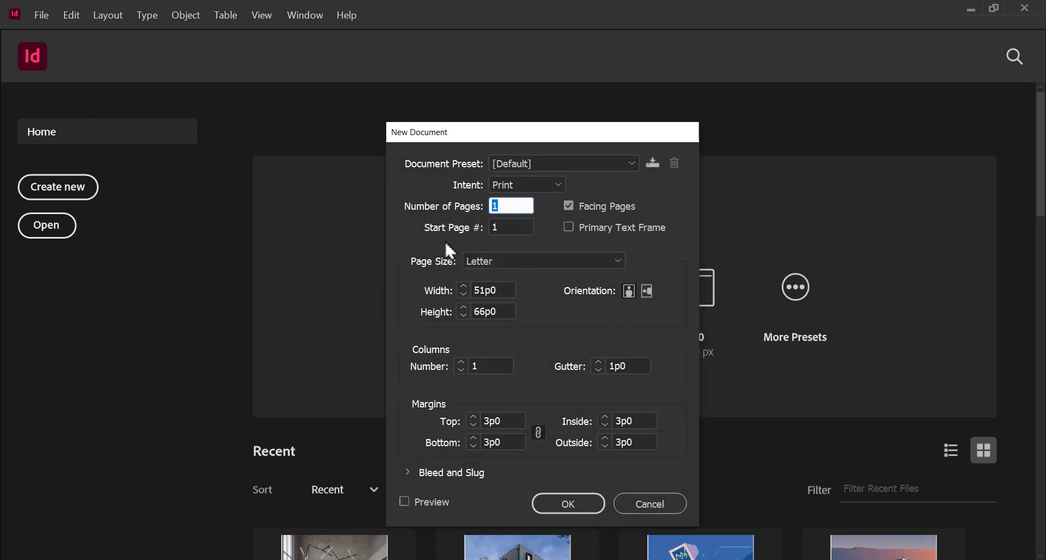
click(568, 503)
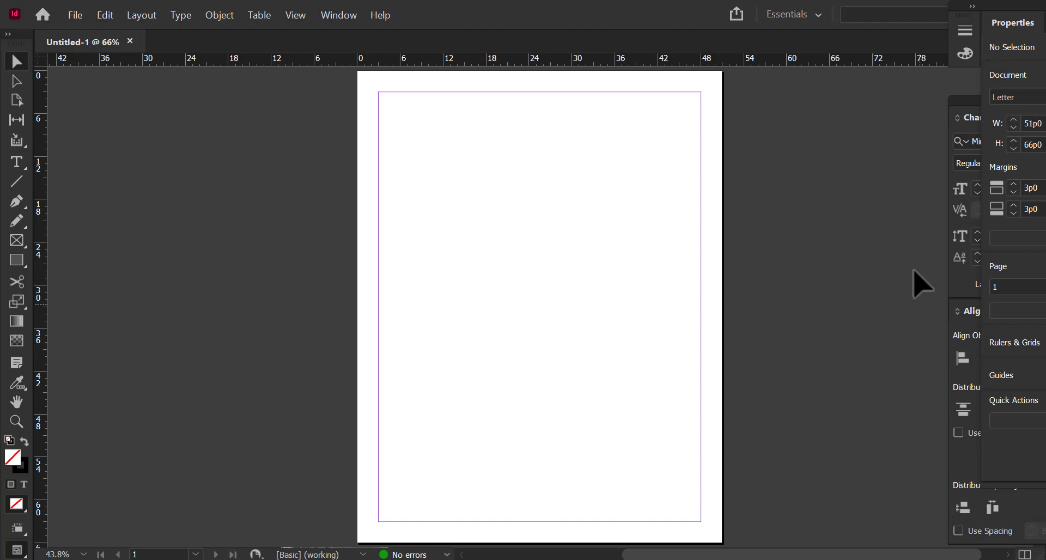
click(337, 15)
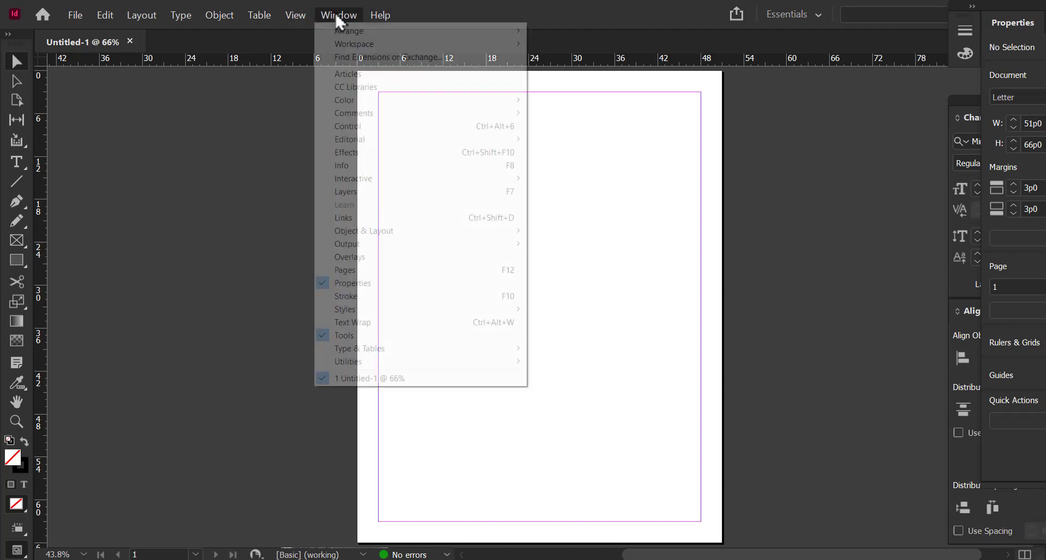
mouse_move(420, 44)
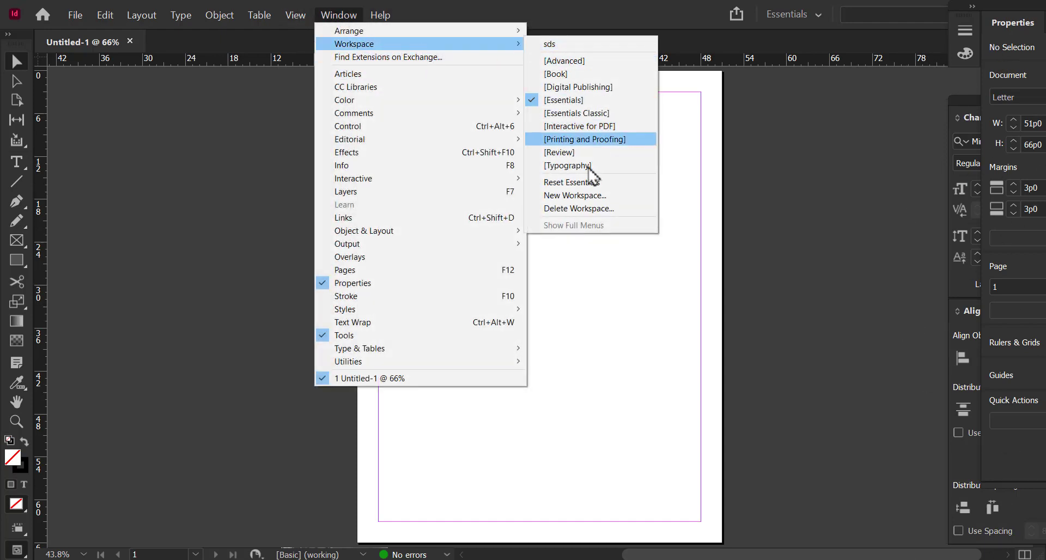
click(572, 183)
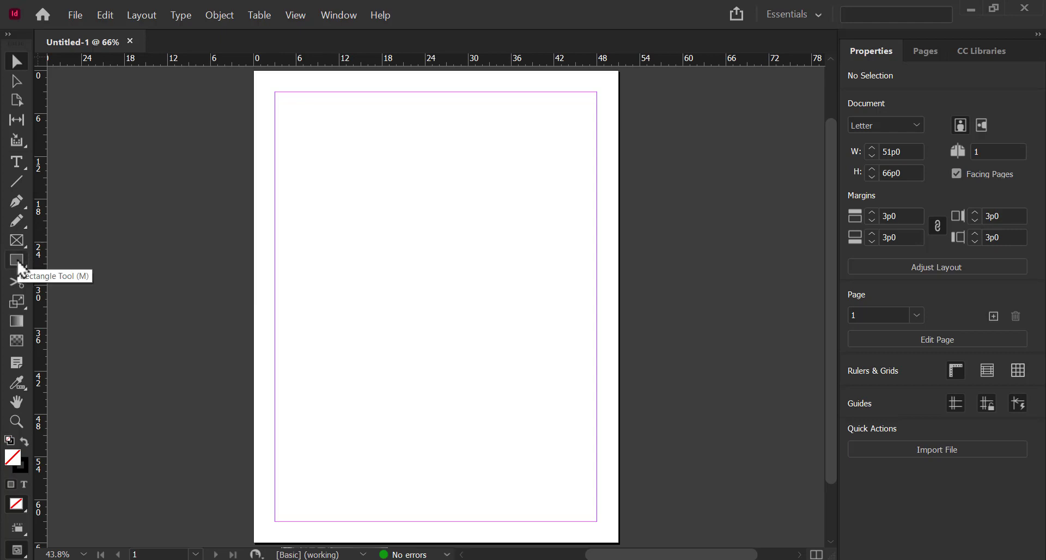
Place the youtube_social_icon_red image near the page's upper-left margin at about 55% scale
click(76, 16)
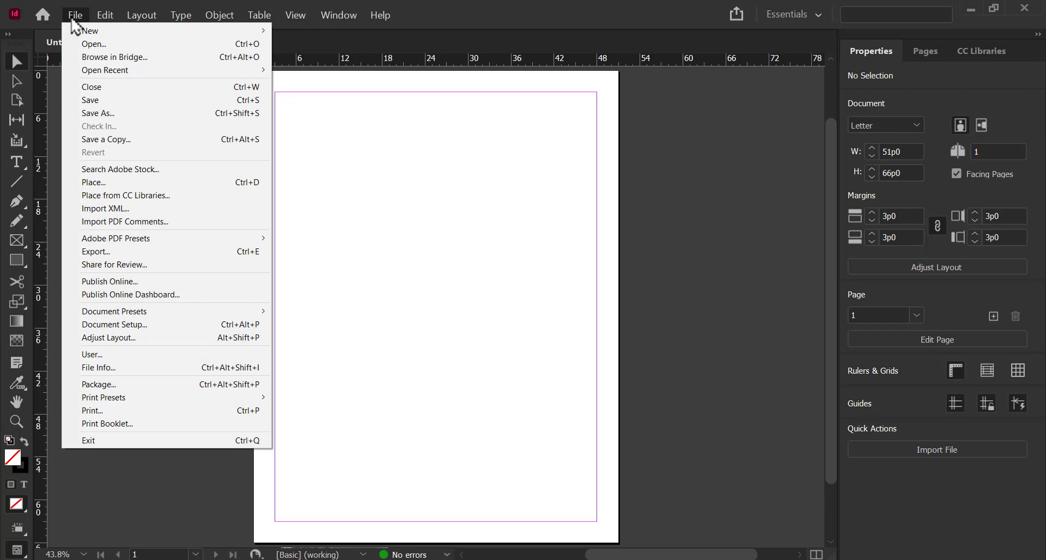
click(205, 184)
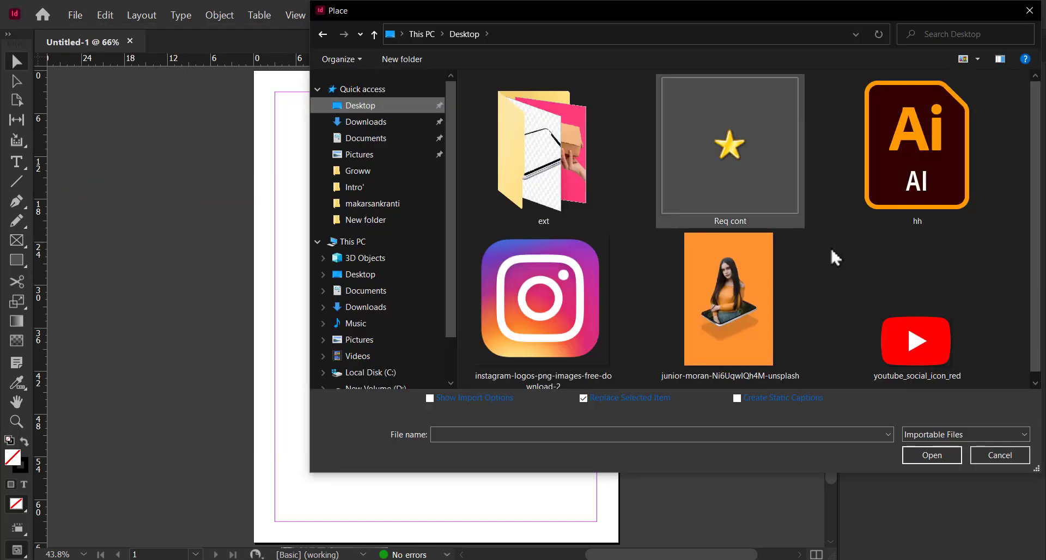
click(943, 326)
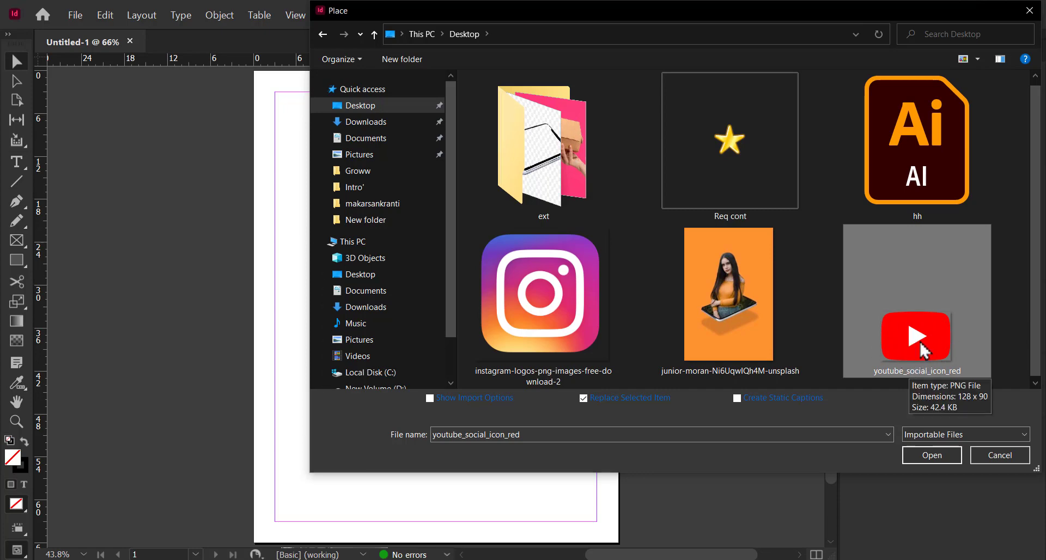
click(936, 455)
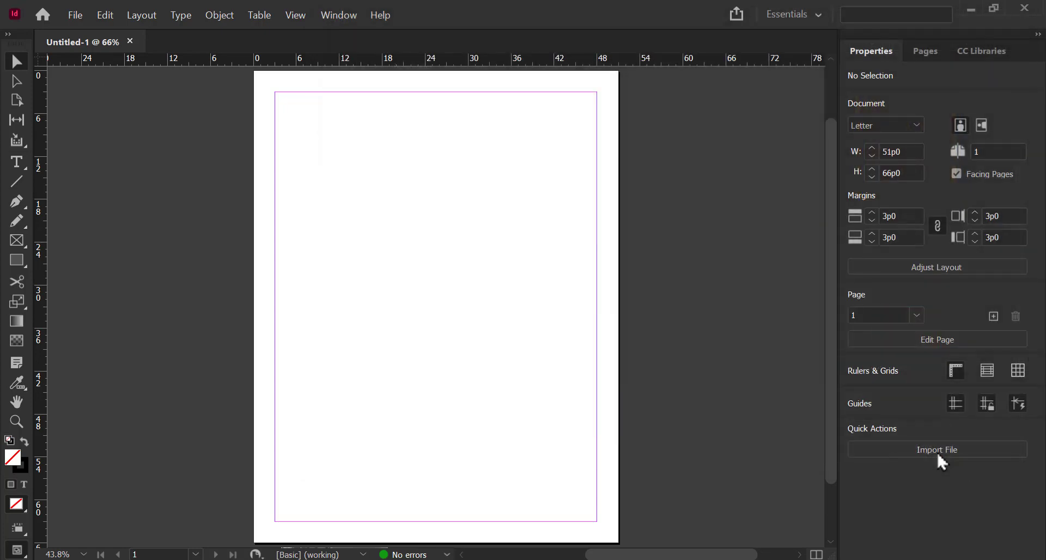
drag(284, 141, 324, 170)
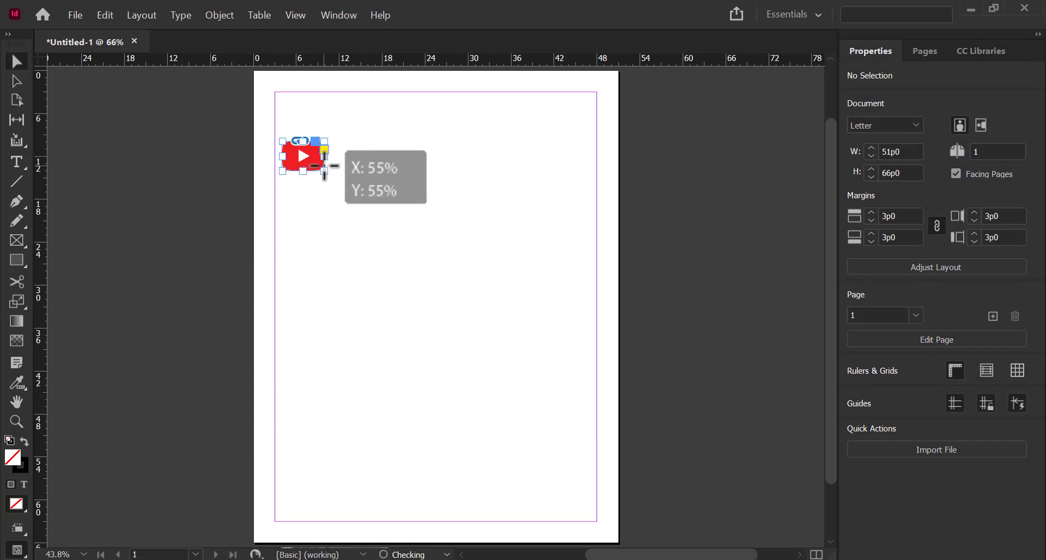
click(349, 218)
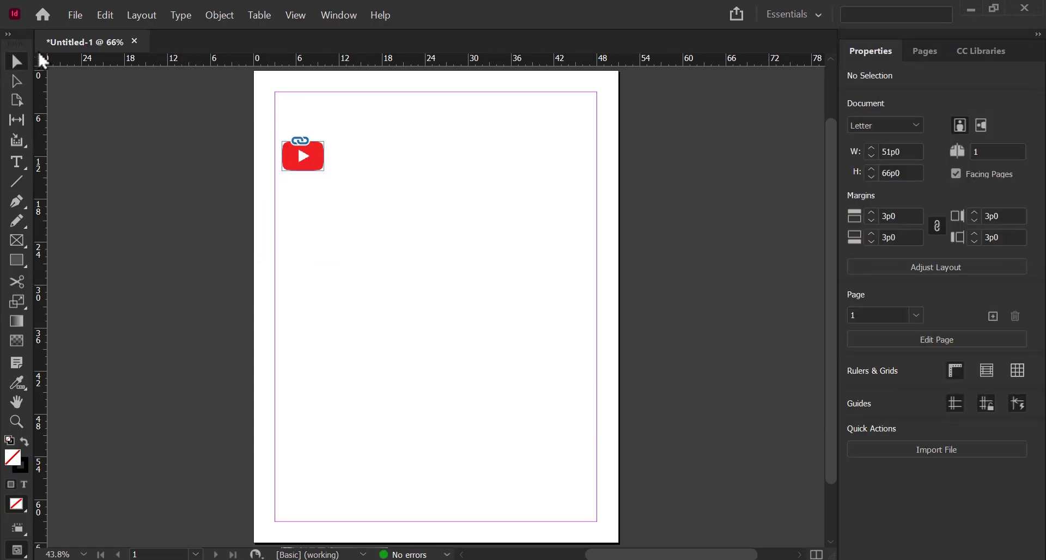
Place the instagram-logos-png-images-free-download-2 image directly below the YouTube icon at a similar size
click(75, 16)
click(131, 183)
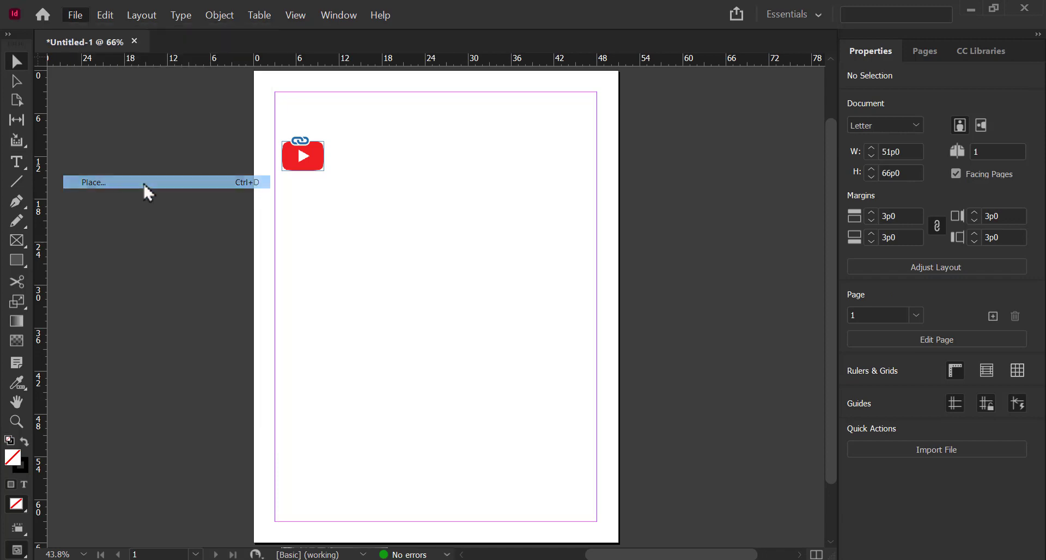
click(582, 313)
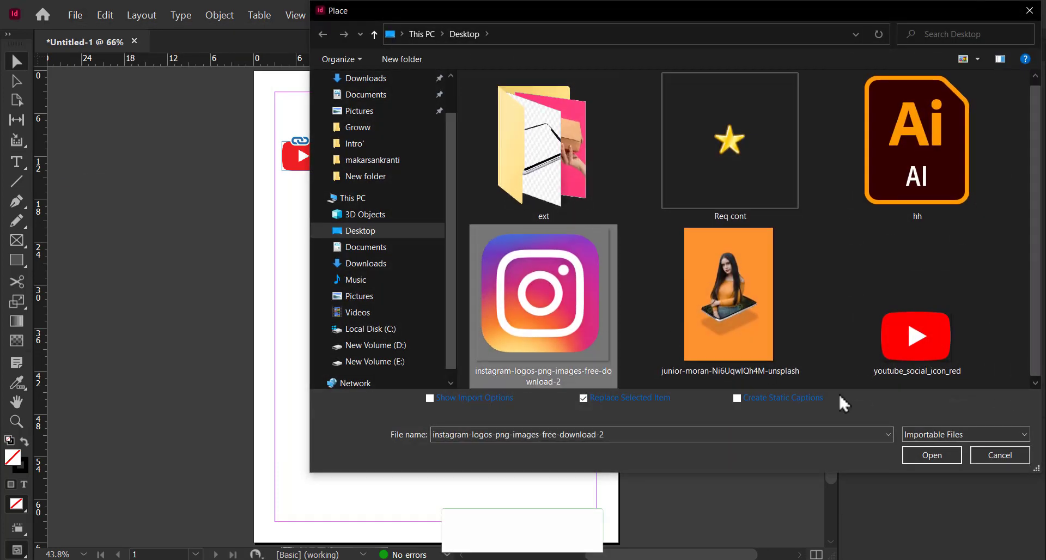
click(918, 459)
drag(285, 181, 326, 221)
click(354, 227)
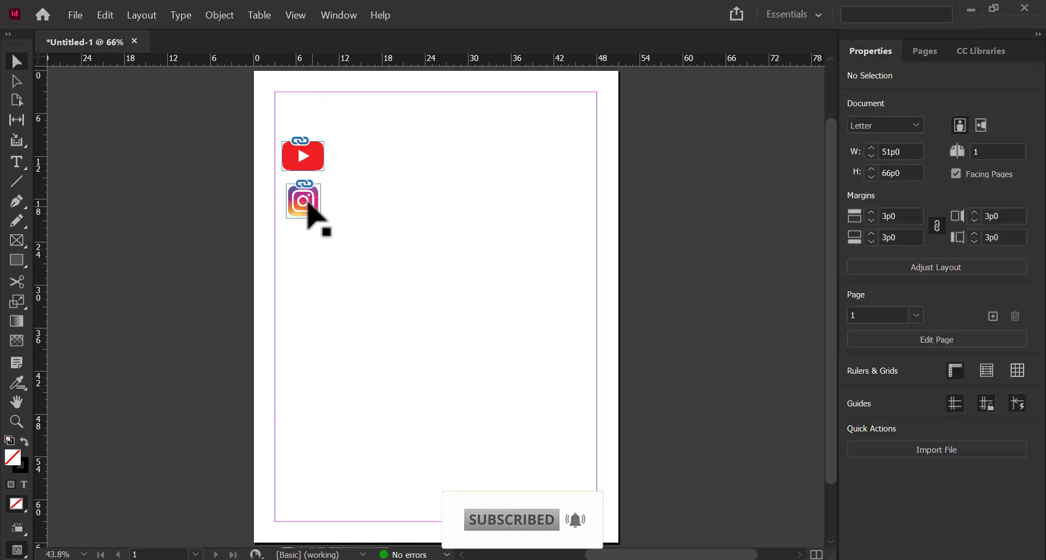
Move the Instagram icon so its frame's left edge lines up with the YouTube icon at X 4p0
scroll(288, 198, up, 3)
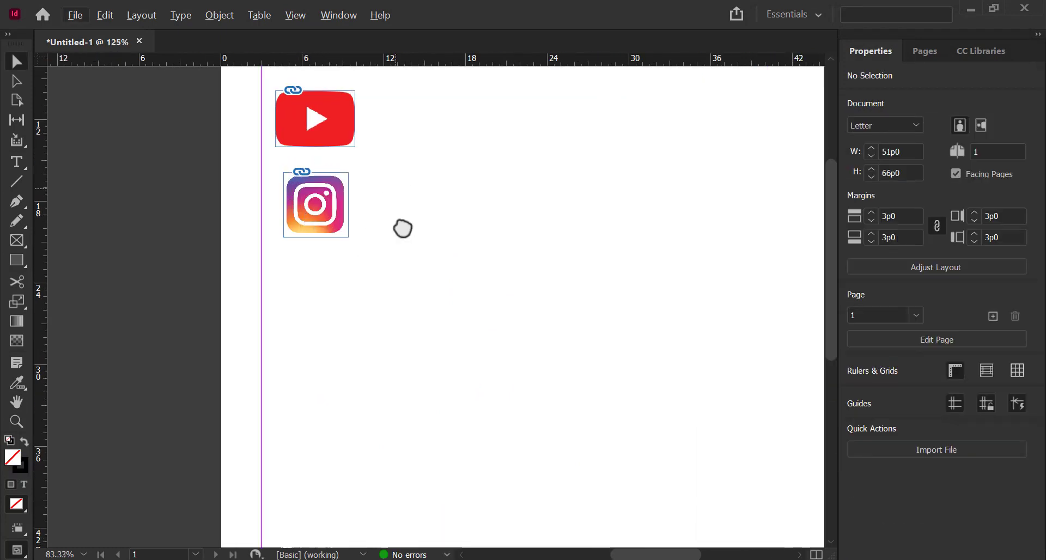
drag(401, 227, 439, 294)
drag(349, 307, 341, 306)
scroll(367, 269, up, 4)
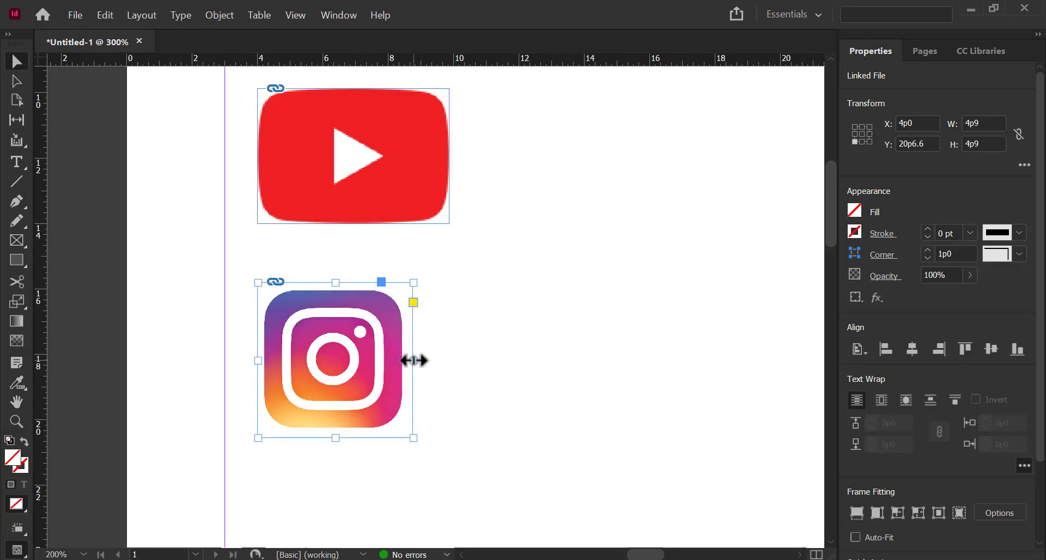
Enlarge the Instagram icon's frame to about 5p8.6 square and scale the image inside it to about 5p6.3
click(414, 360)
drag(413, 282, 444, 251)
double_click(377, 359)
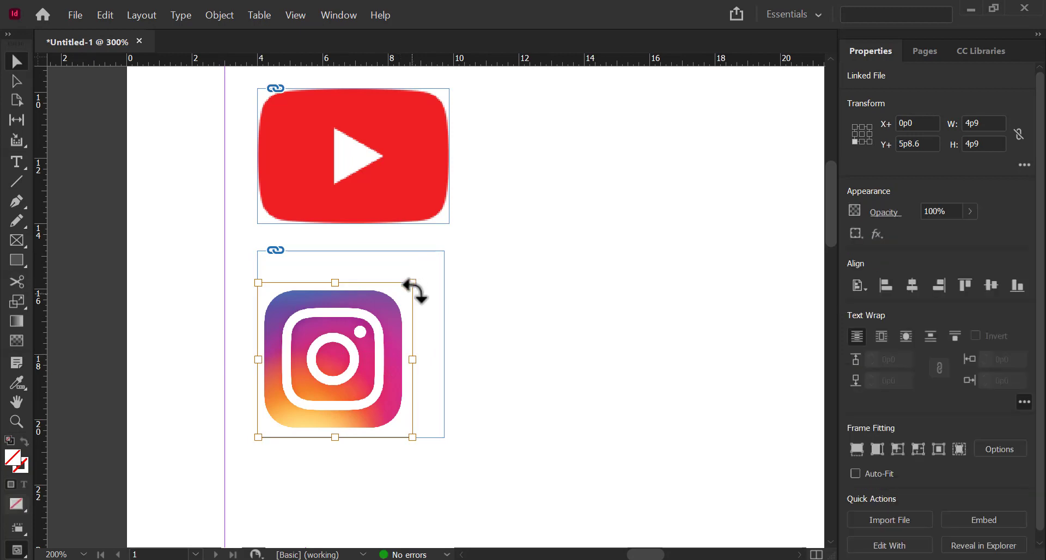
drag(413, 282, 438, 257)
Move the enlarged Instagram icon slightly down, away from the YouTube icon, and deselect it
drag(360, 374, 350, 411)
double_click(327, 394)
double_click(338, 415)
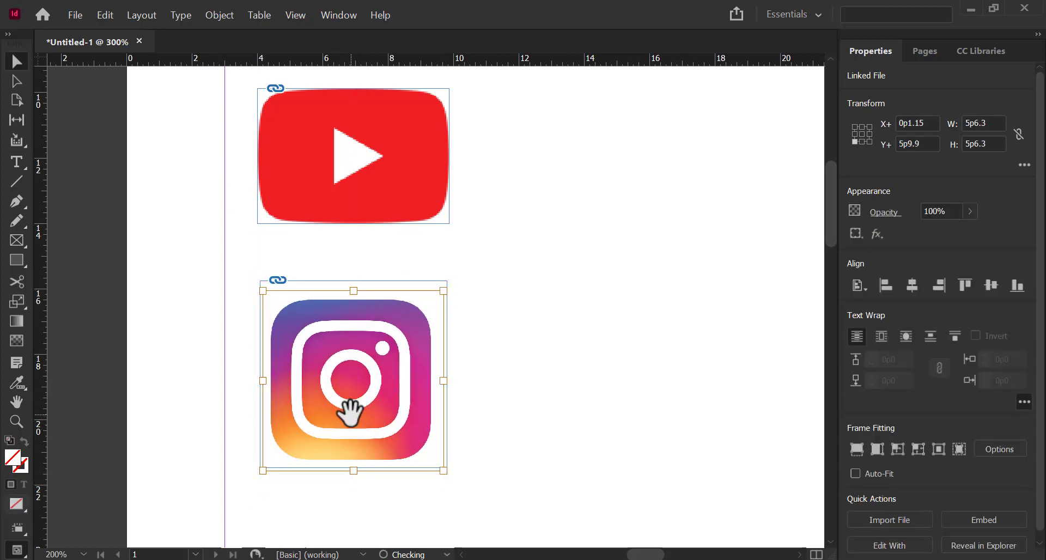
click(204, 202)
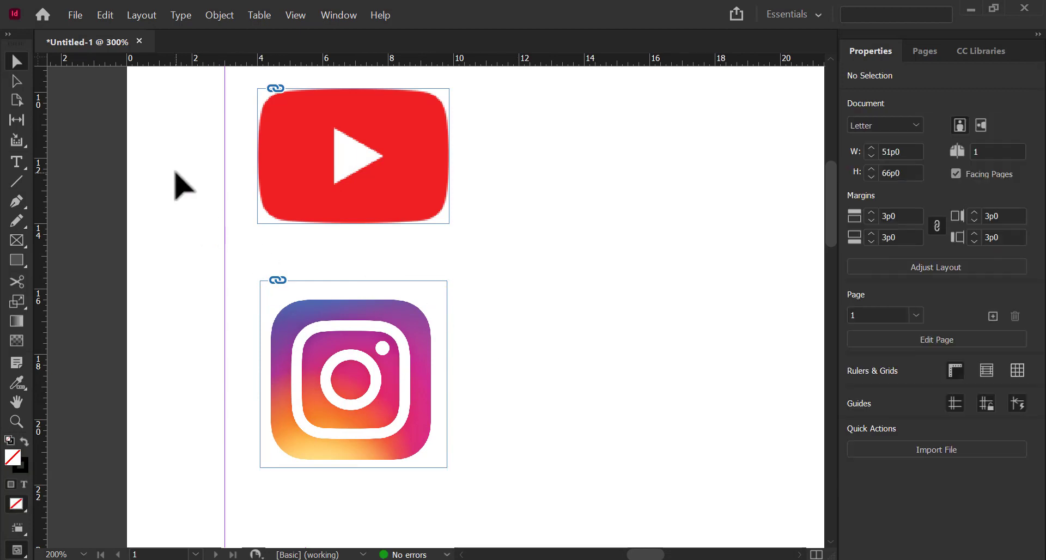
click(325, 363)
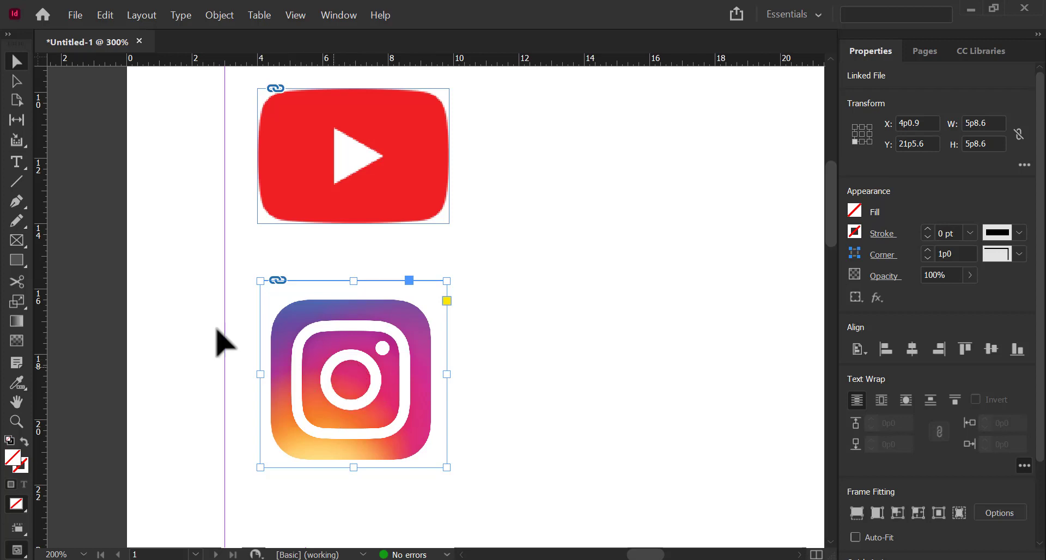
click(334, 16)
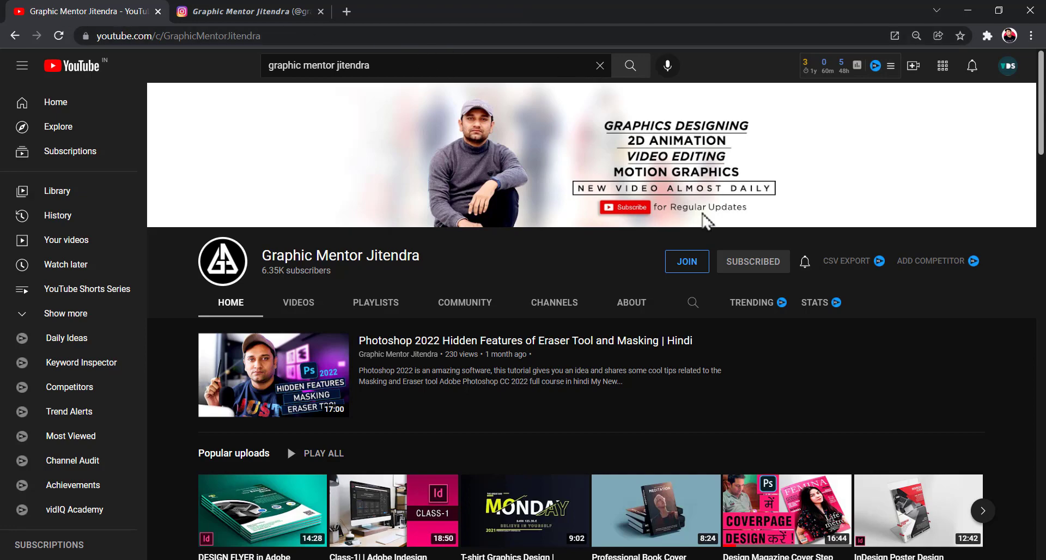
Look through the uploads, featured channels and playlists on the YouTube channel page in the browser
scroll(724, 252, down, 5)
scroll(724, 252, up, 5)
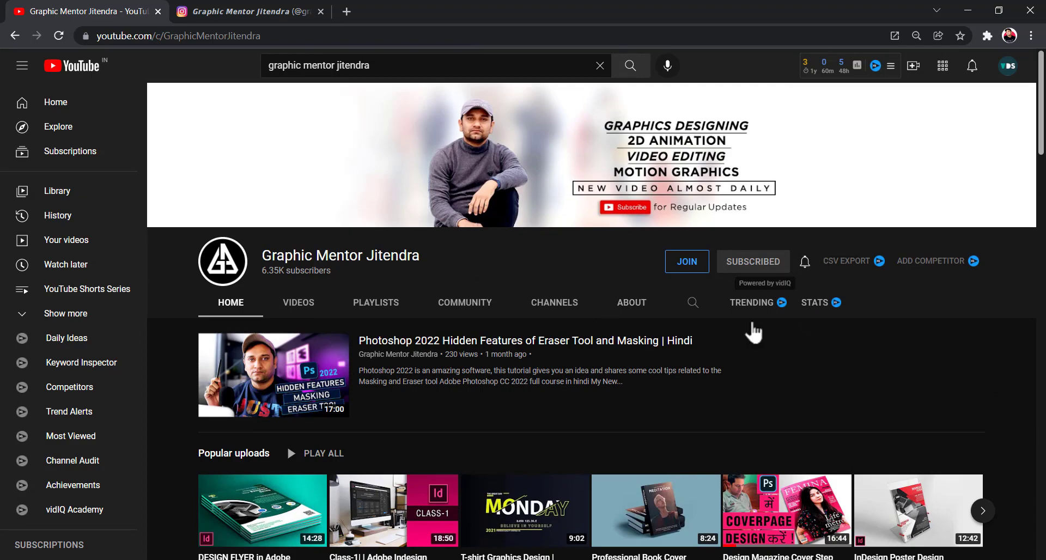
scroll(648, 365, down, 10)
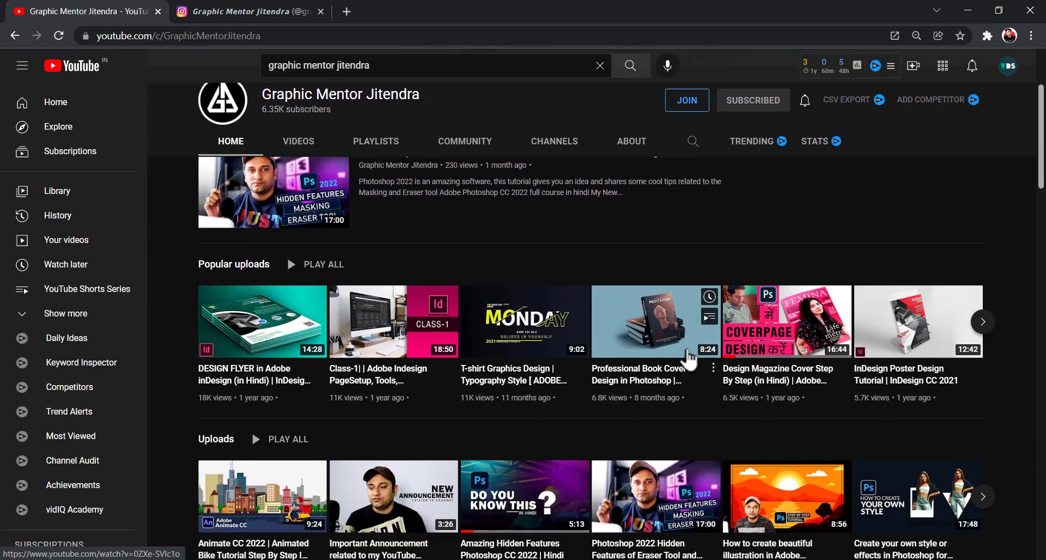
scroll(687, 357, down, 5)
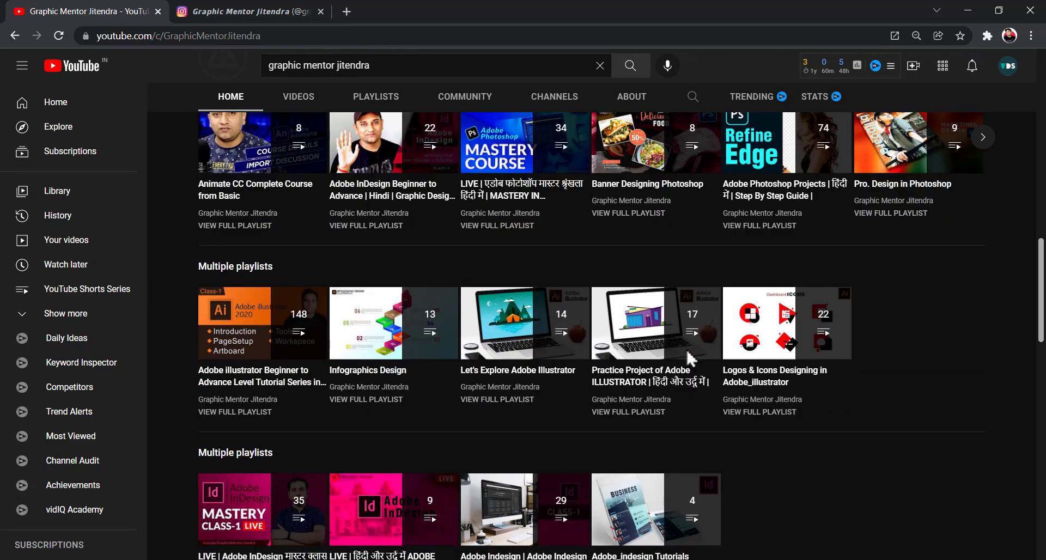
scroll(687, 357, up, 9)
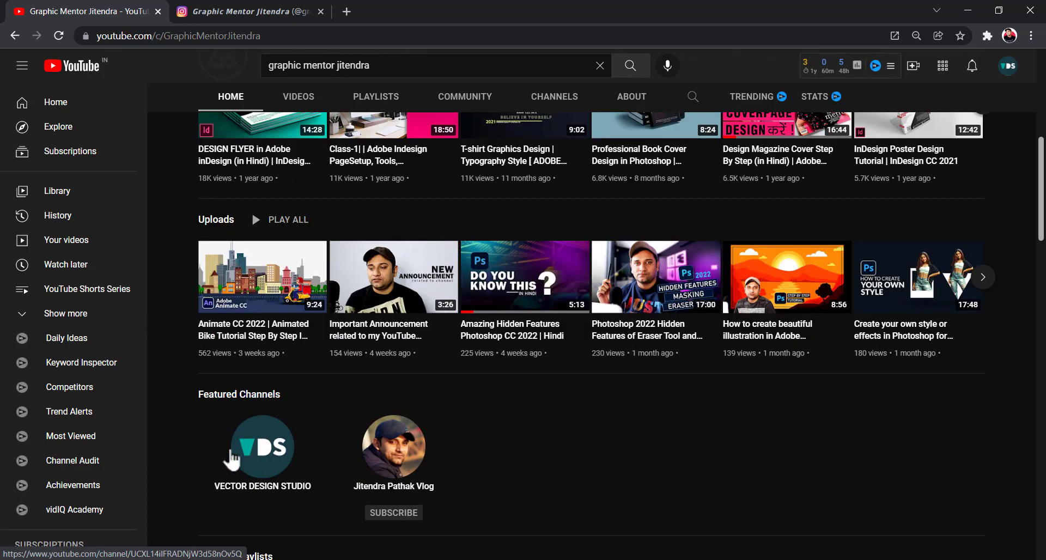
scroll(473, 415, down, 3)
scroll(472, 406, down, 5)
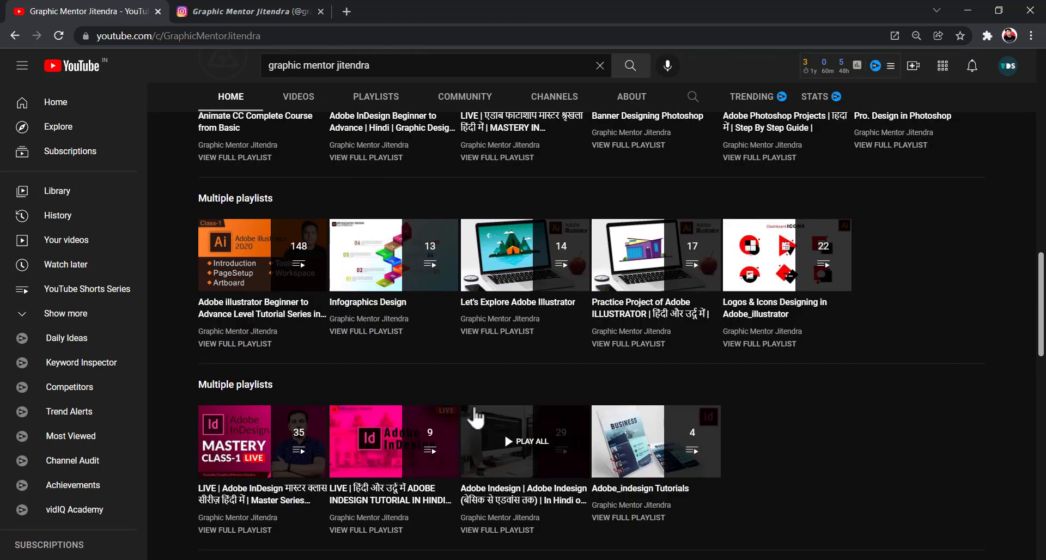
scroll(471, 403, up, 12)
scroll(471, 401, up, 1)
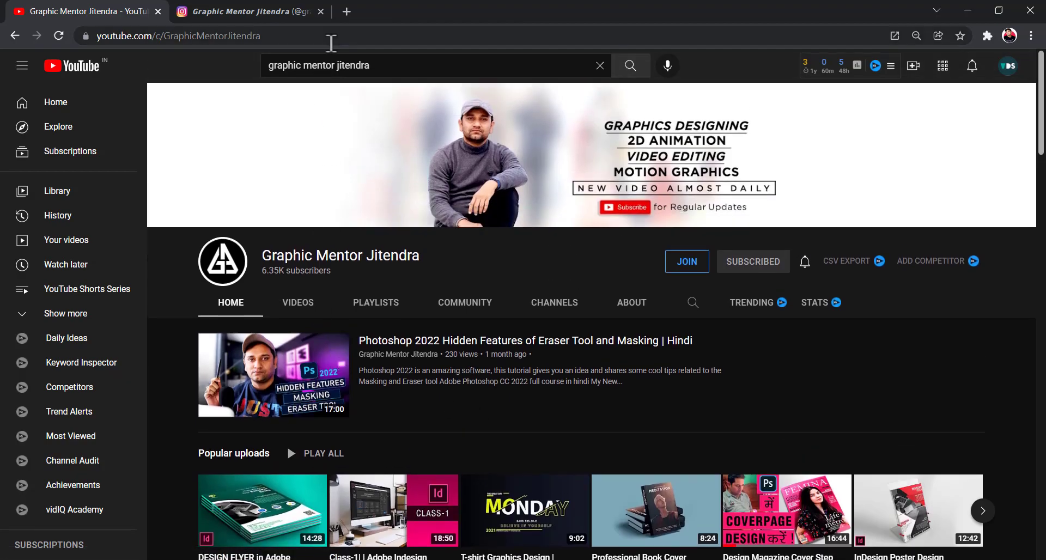
Copy the YouTube channel page's full web address from the browser
click(329, 36)
right_click(217, 48)
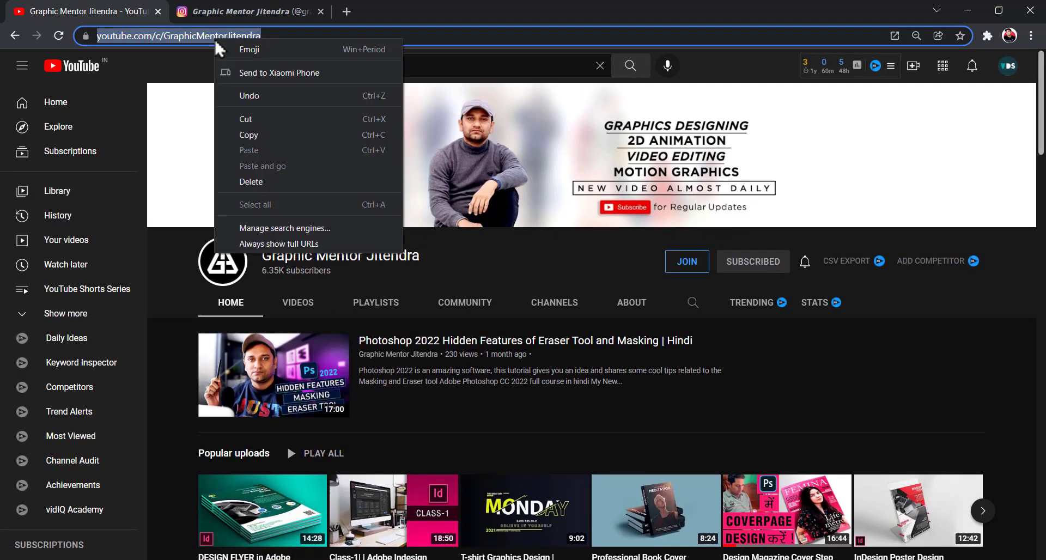
click(265, 137)
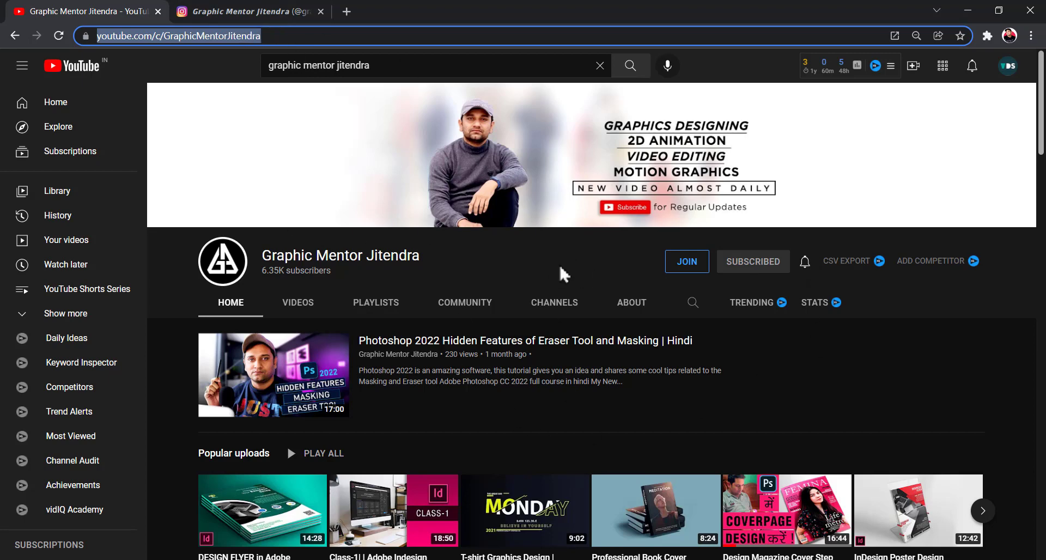
Switch back to InDesign and give the YouTube icon a hyperlink to the copied YouTube channel address
key(alt+Tab)
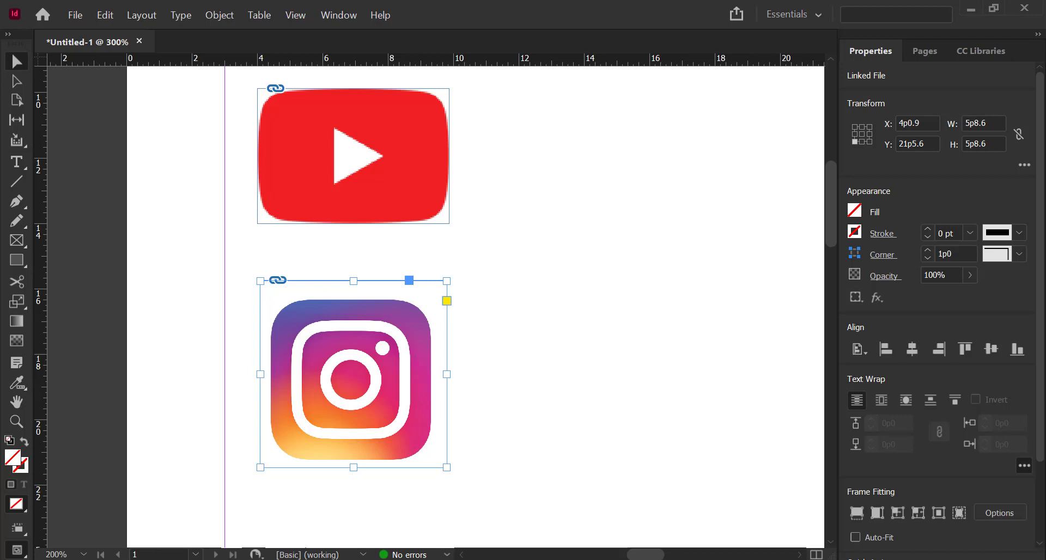
click(495, 227)
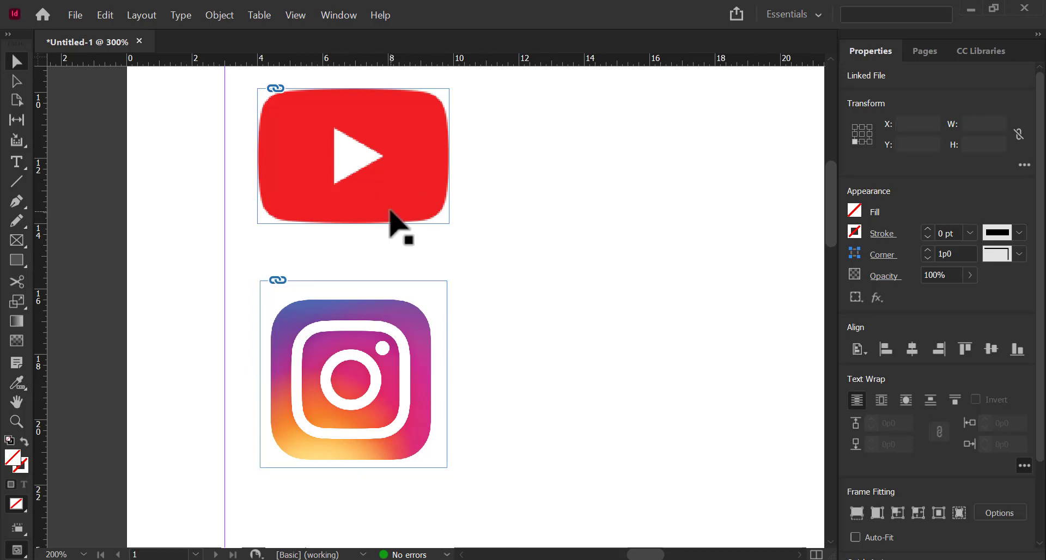
click(390, 210)
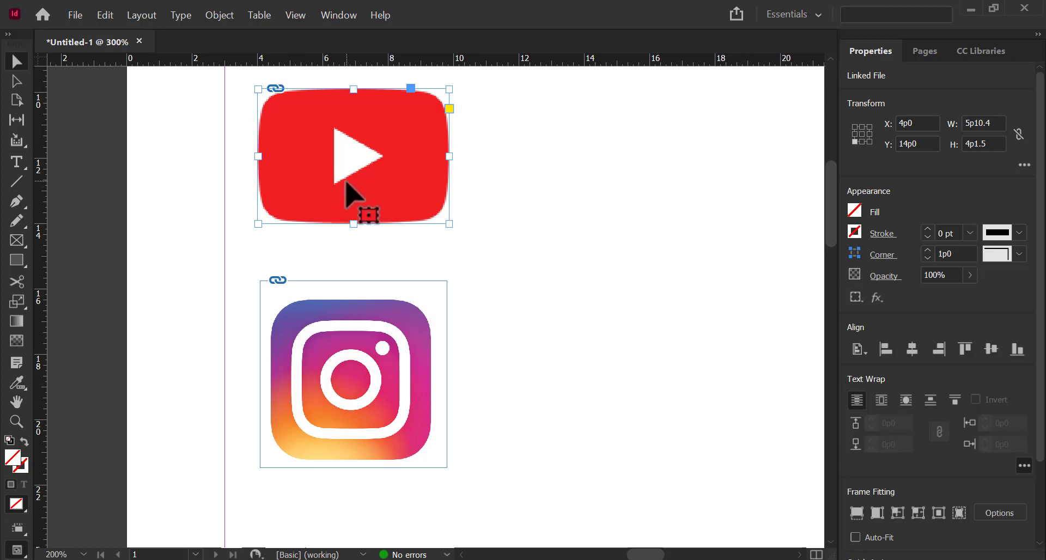
click(339, 15)
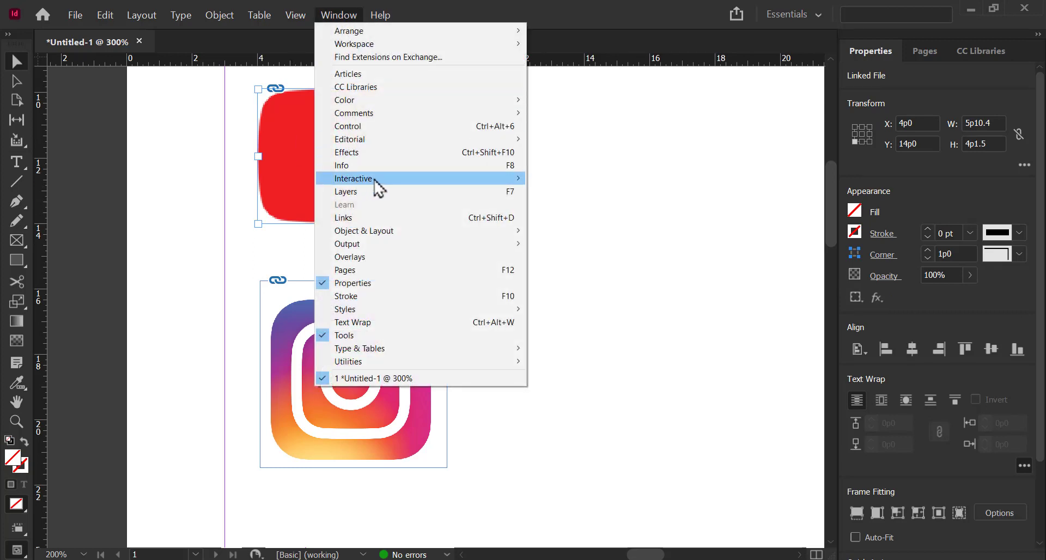
mouse_move(449, 181)
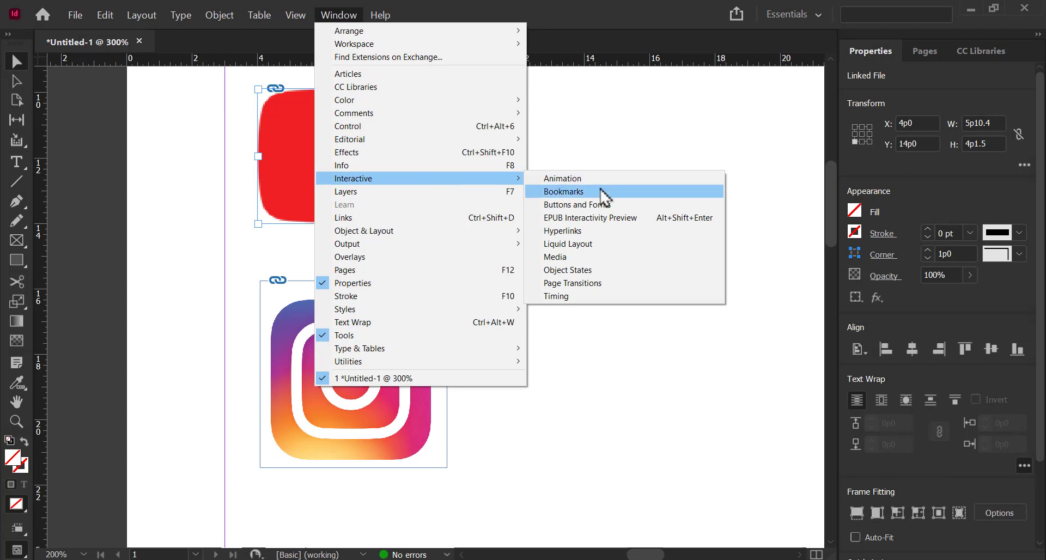
click(624, 235)
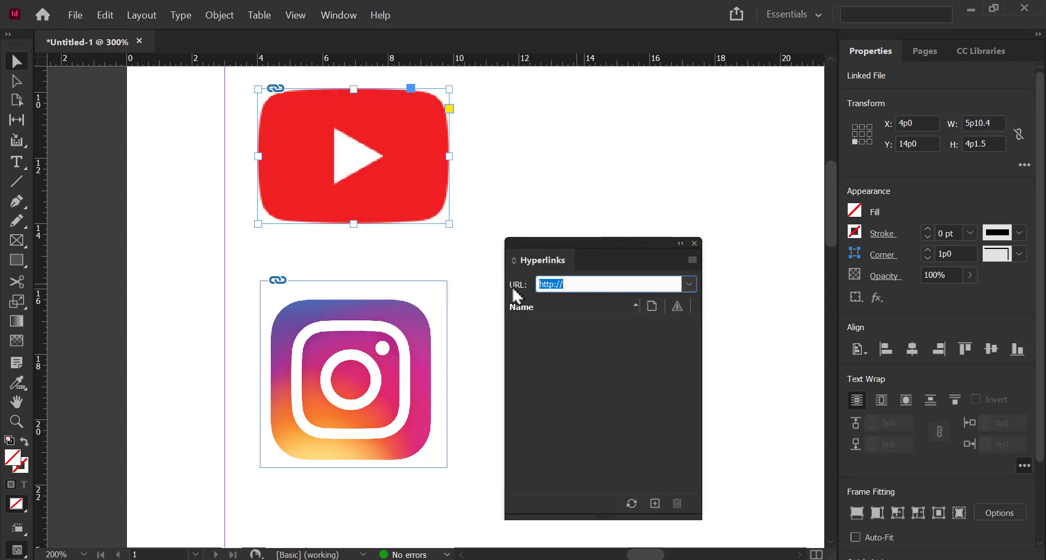
right_click(583, 284)
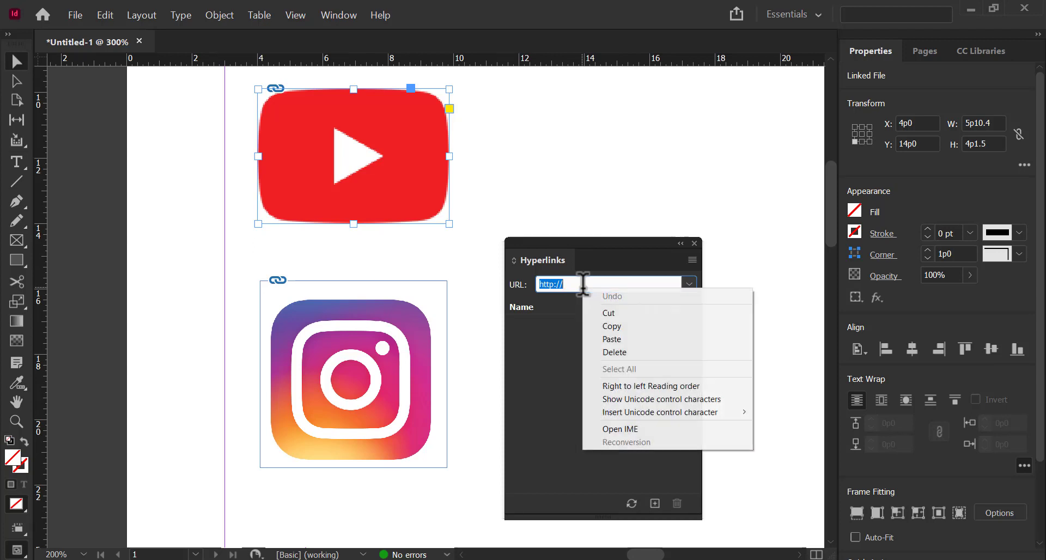
click(611, 339)
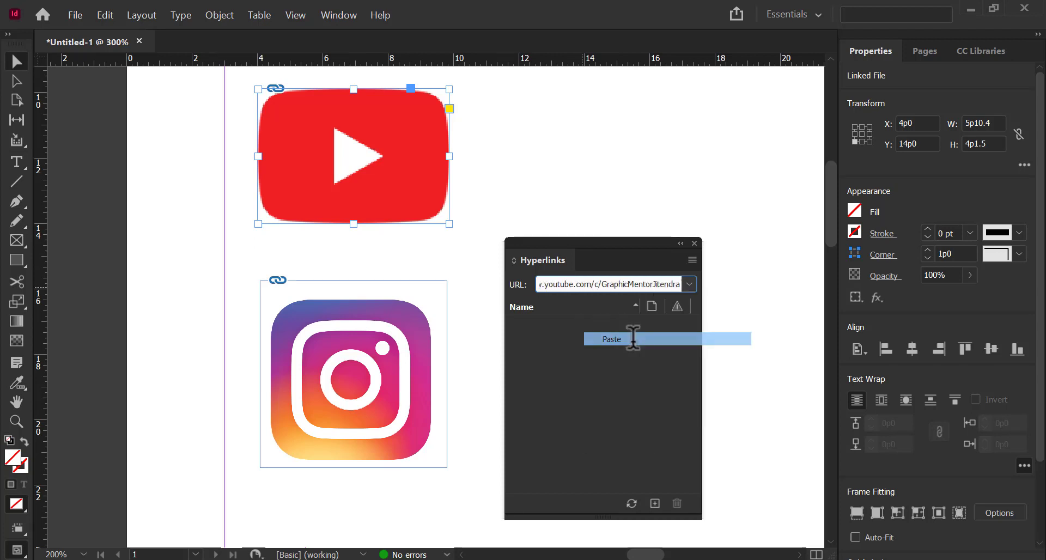
key(Return)
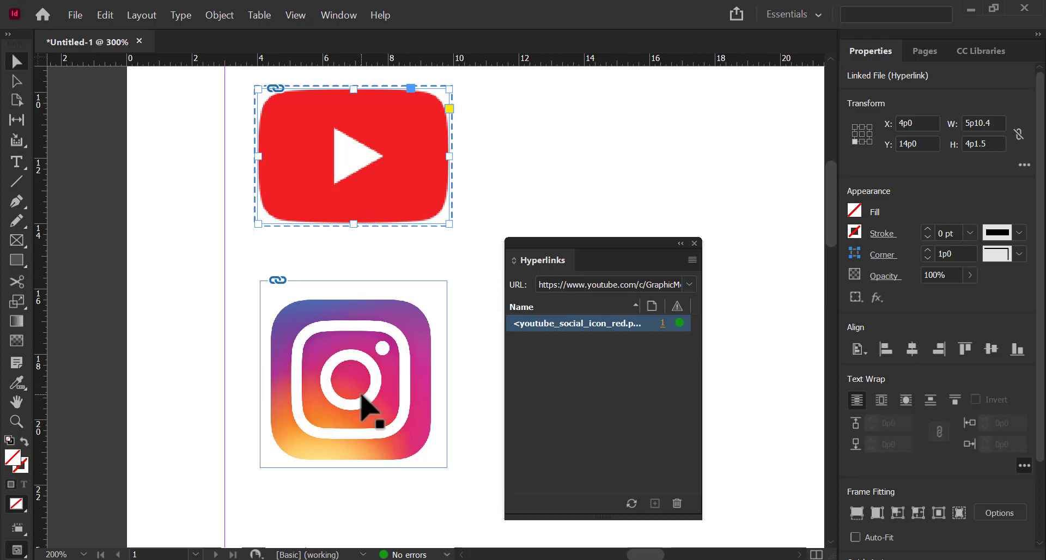
Switch to the browser and copy the Instagram profile page's full web address
click(338, 559)
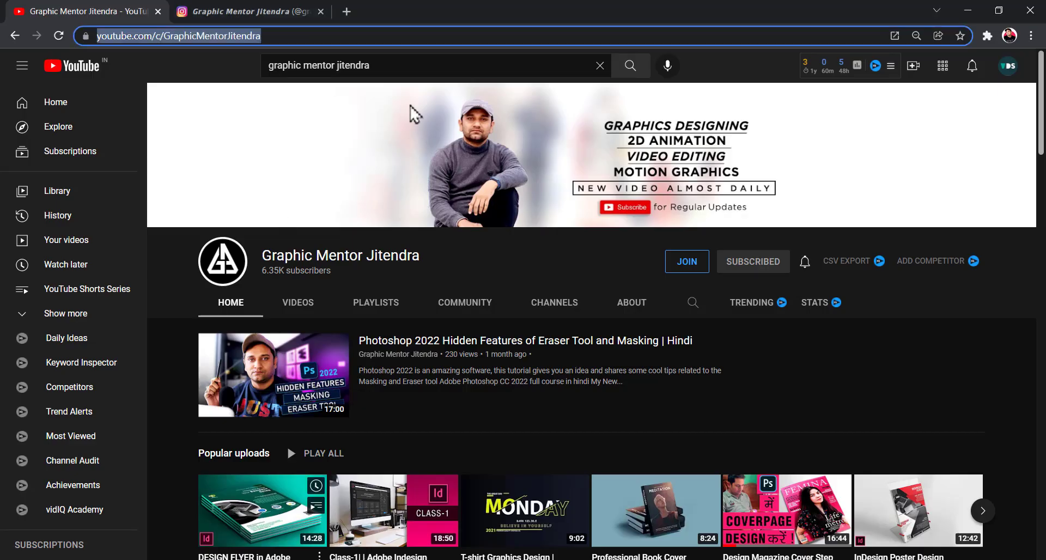
click(278, 11)
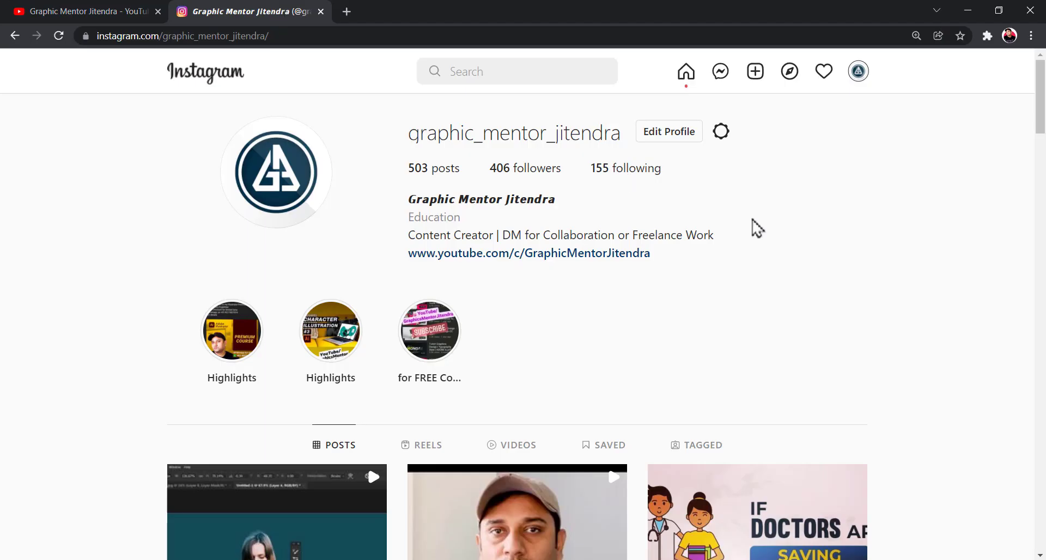
scroll(726, 269, down, 10)
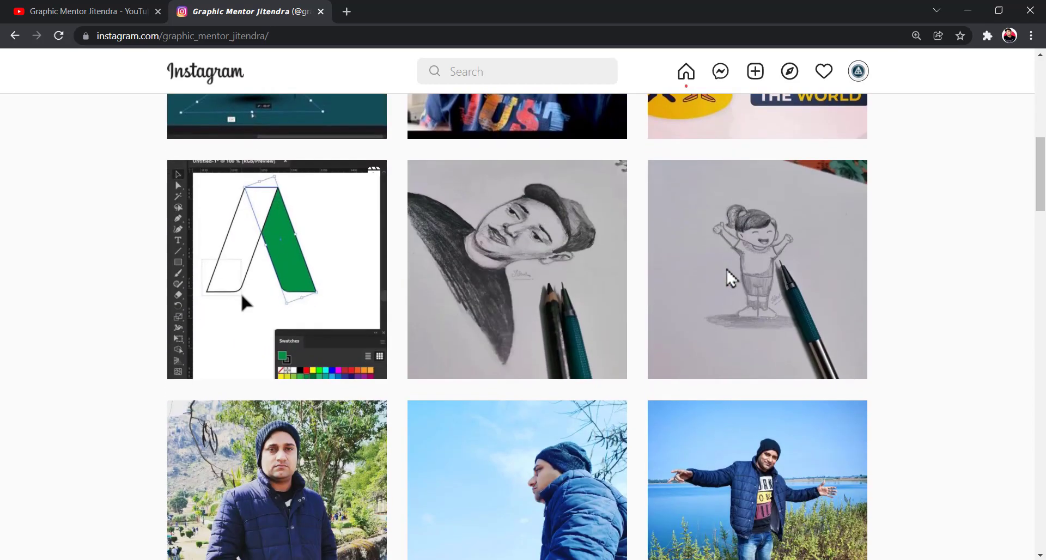
scroll(729, 279, down, 3)
scroll(731, 277, down, 15)
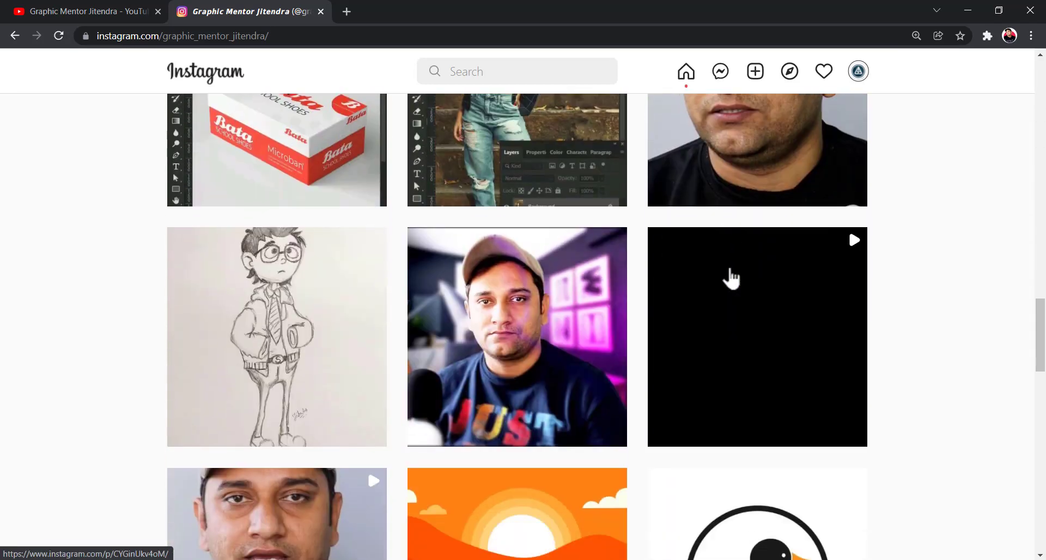
scroll(733, 279, up, 20)
scroll(733, 279, up, 5)
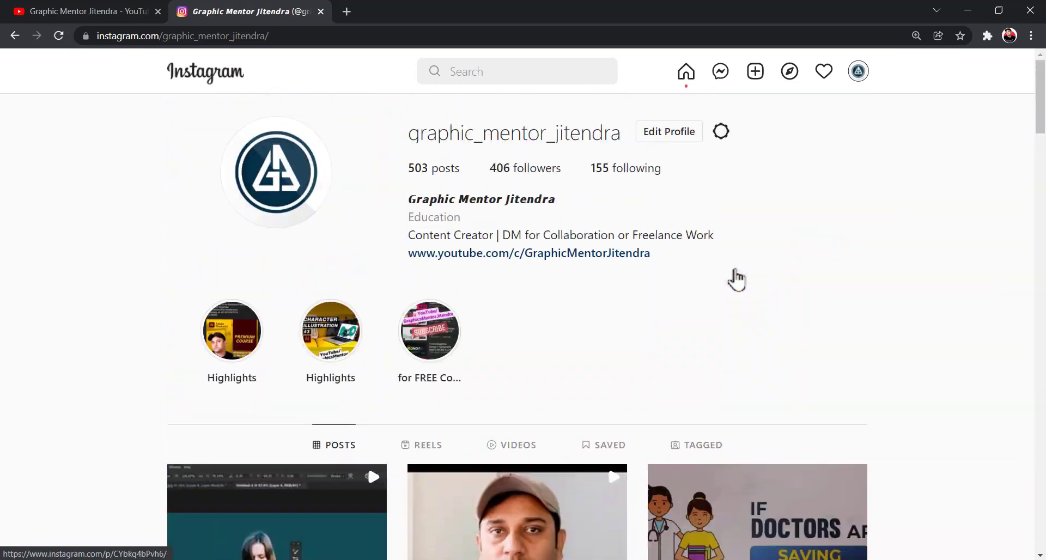
click(272, 35)
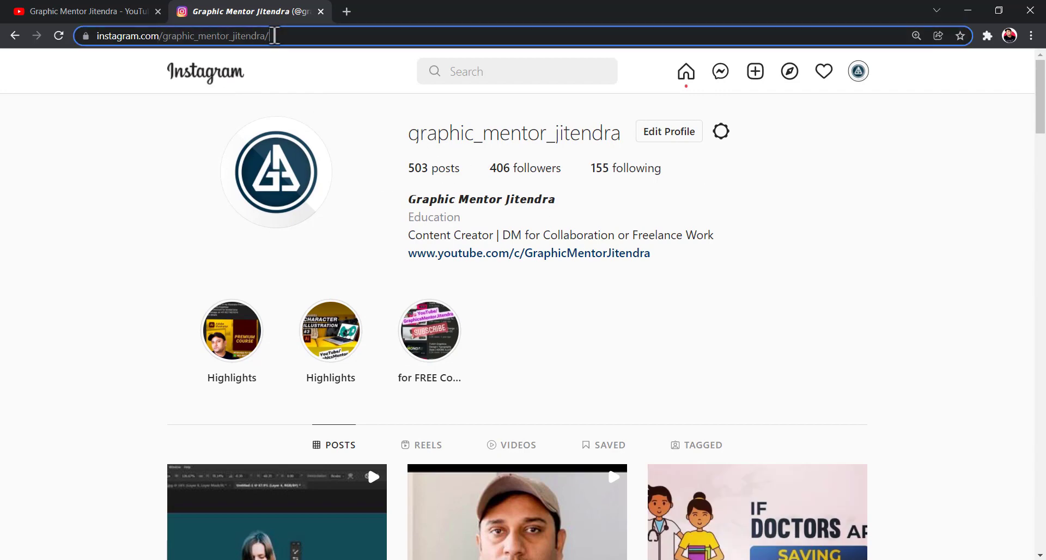
right_click(246, 42)
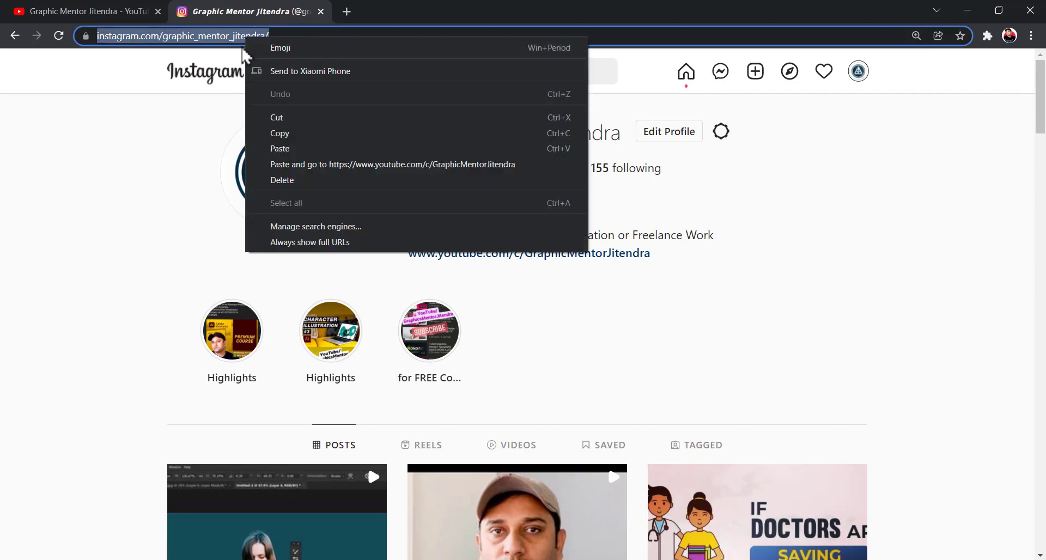
click(335, 136)
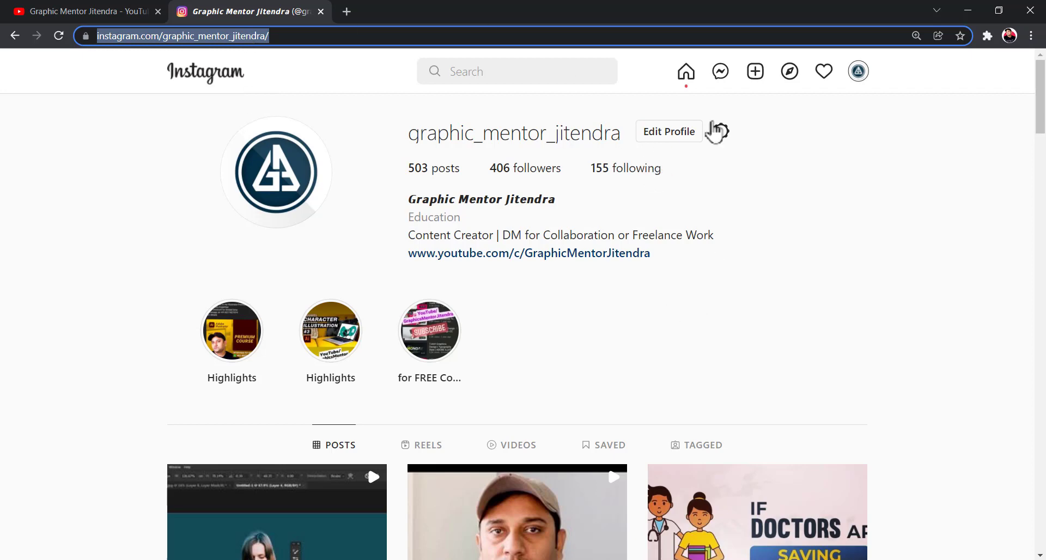
Return to InDesign and add a hyperlink to the Instagram icon using the copied Instagram profile address
click(968, 11)
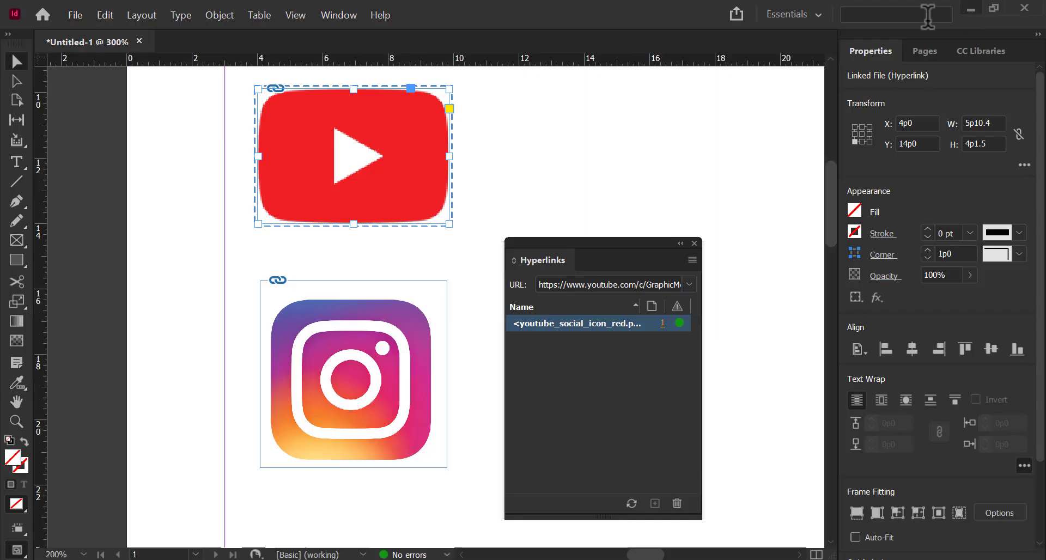
click(372, 402)
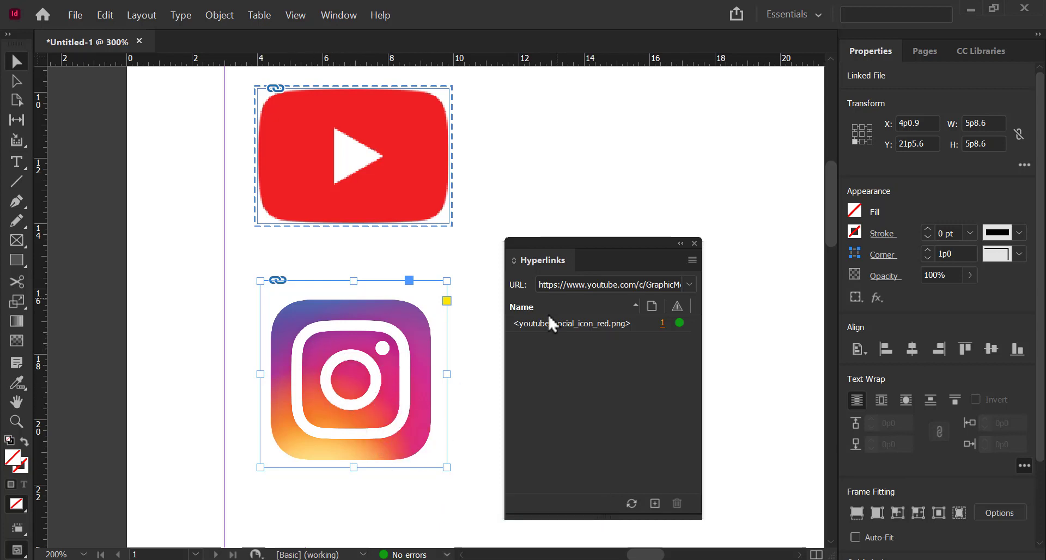
click(482, 384)
click(395, 384)
click(585, 279)
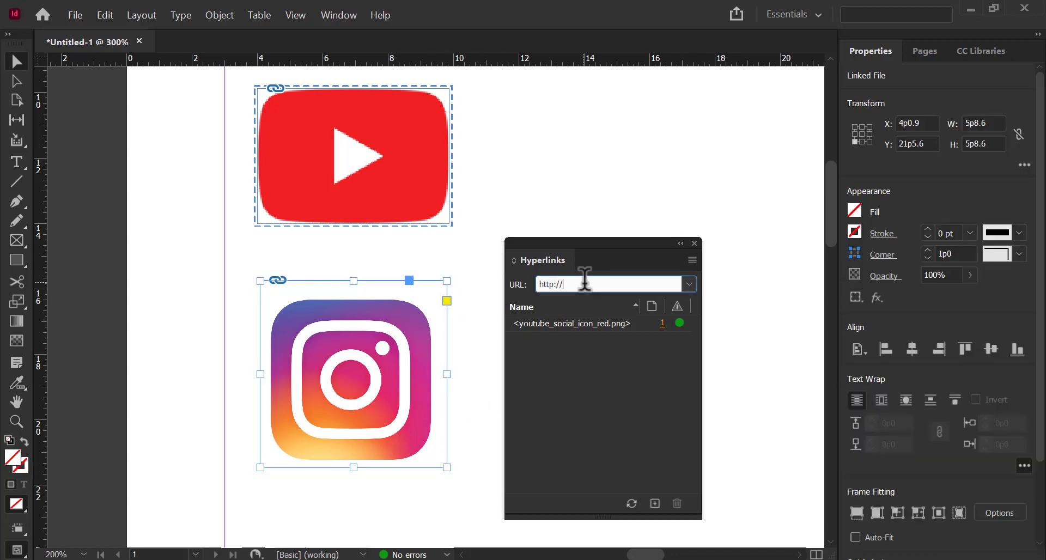
right_click(584, 280)
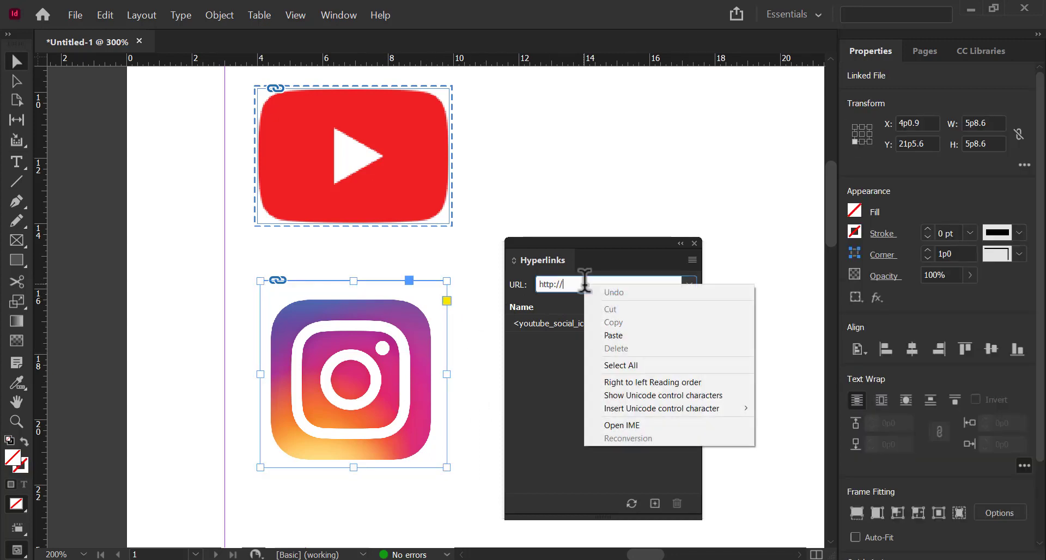
click(622, 336)
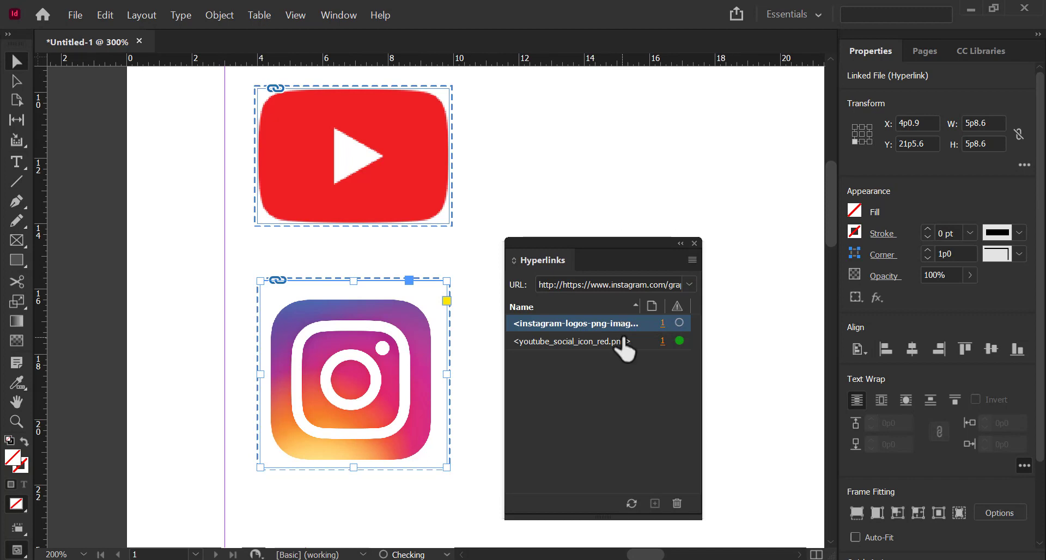
click(563, 284)
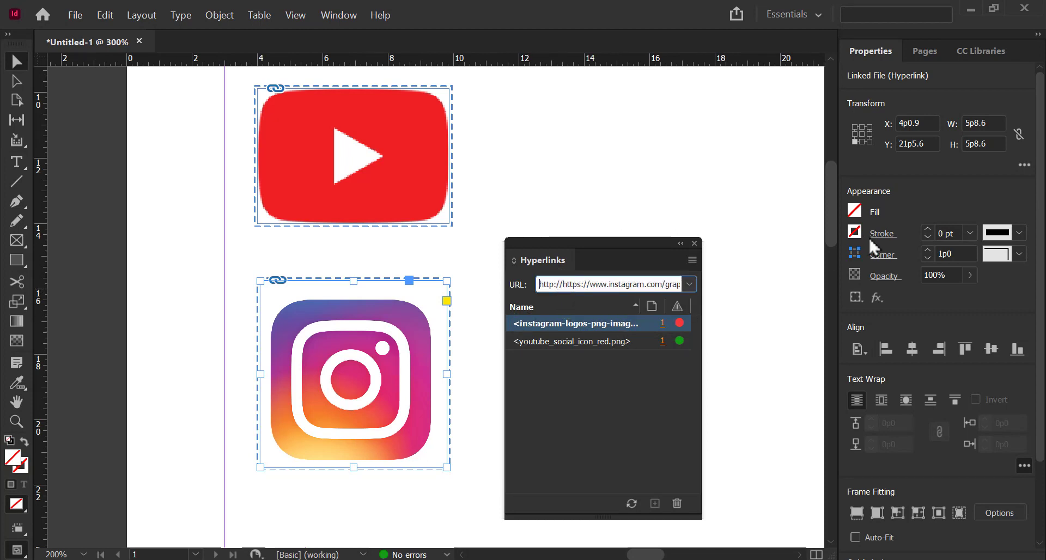
double_click(664, 278)
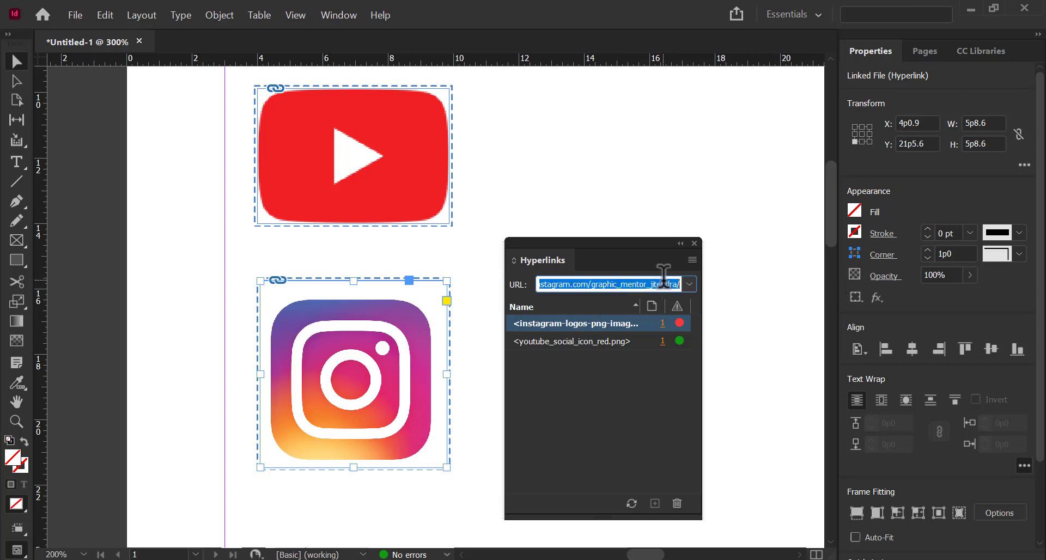
key(BackSpace)
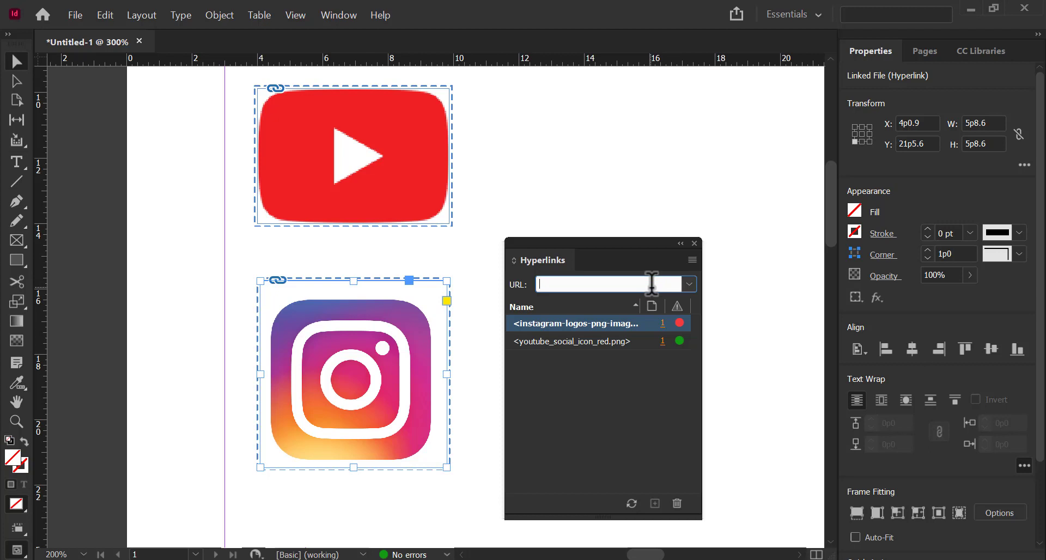
key(ctrl+v)
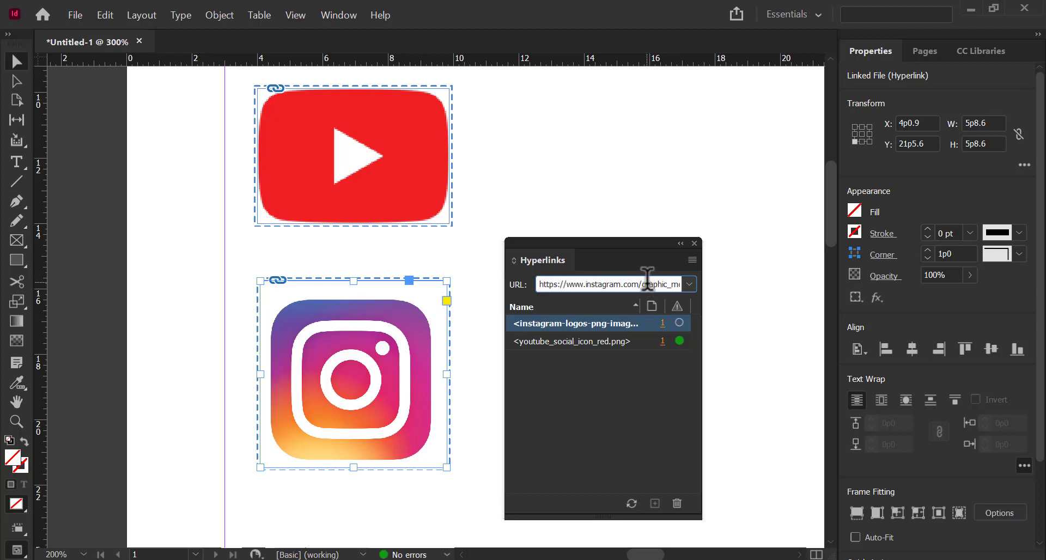
Check the YouTube icon's hyperlink URL, deselect the artwork and move the Hyperlinks panel further away from the icons
click(566, 341)
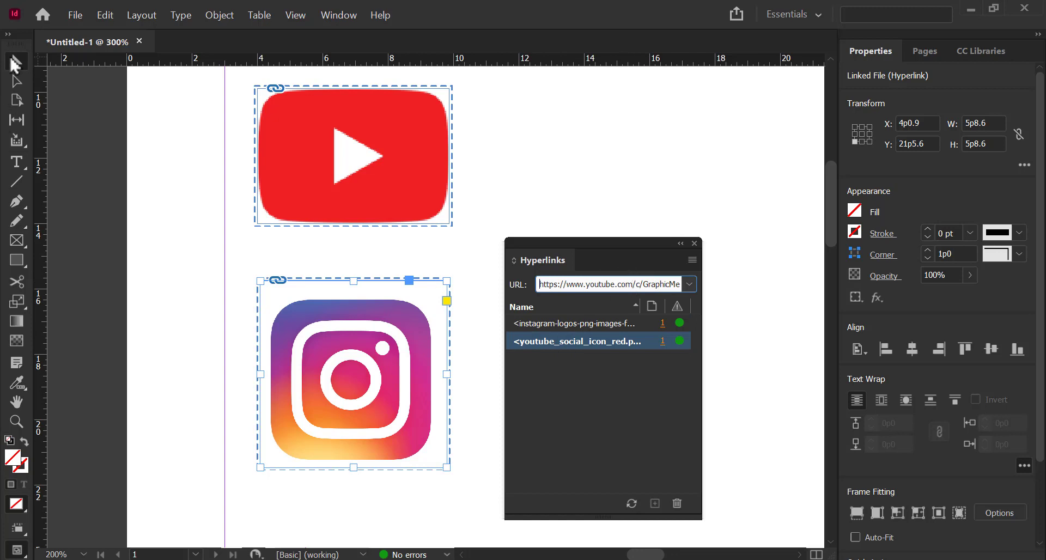
click(553, 128)
drag(626, 243, 733, 243)
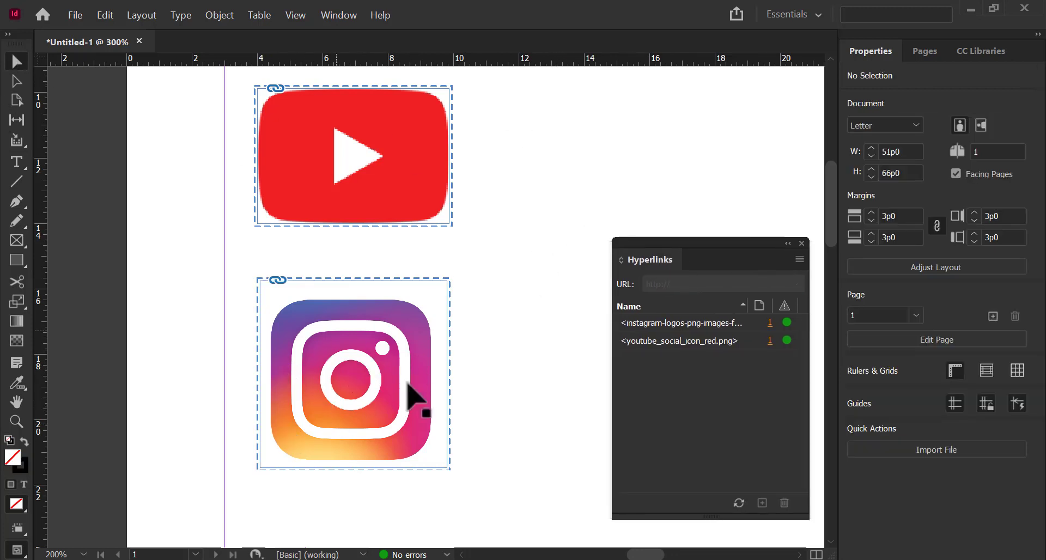
Start exporting the document to the Desktop as try1 in Adobe PDF (Interactive) format
click(75, 15)
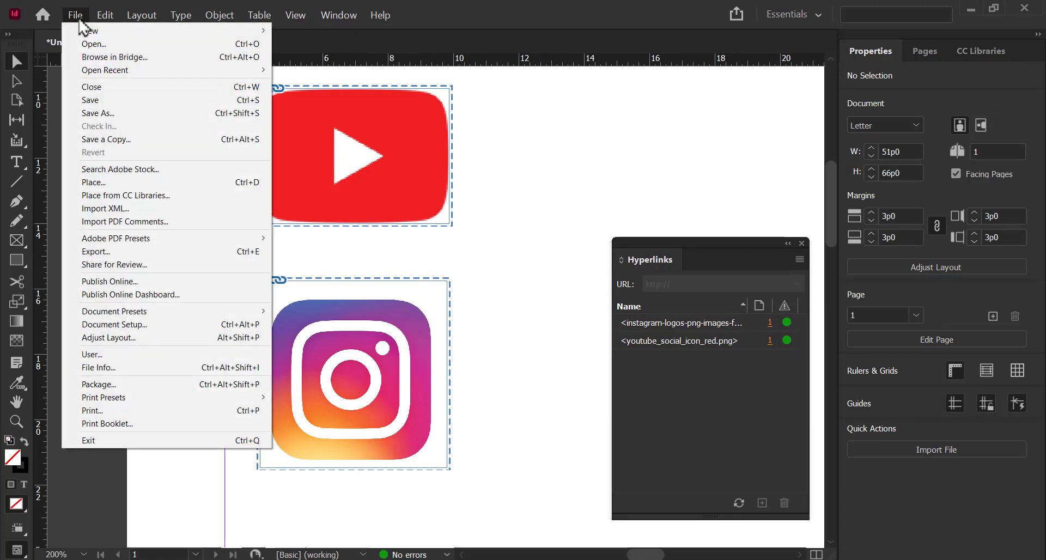
click(237, 254)
click(466, 375)
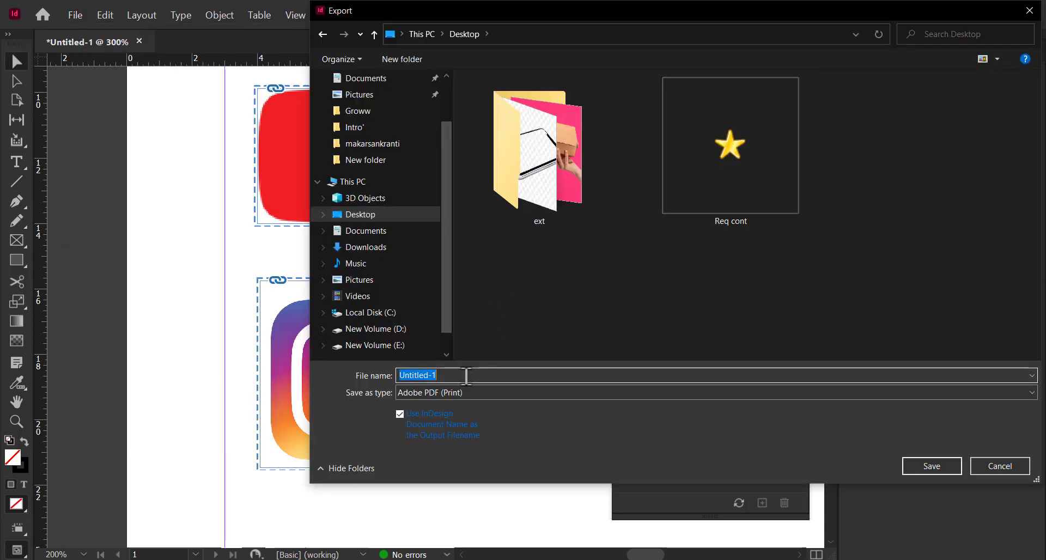
text(try1)
click(477, 393)
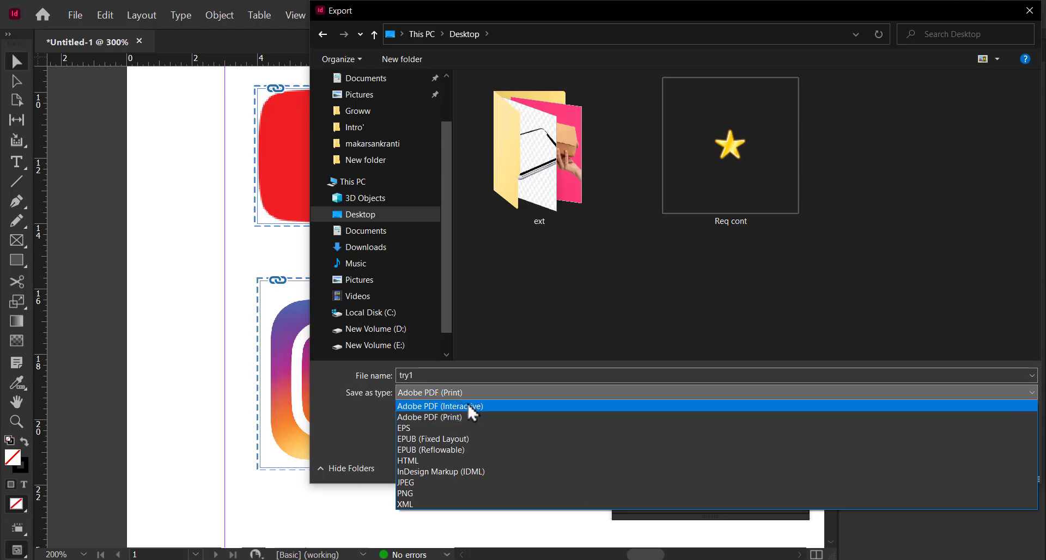
click(467, 404)
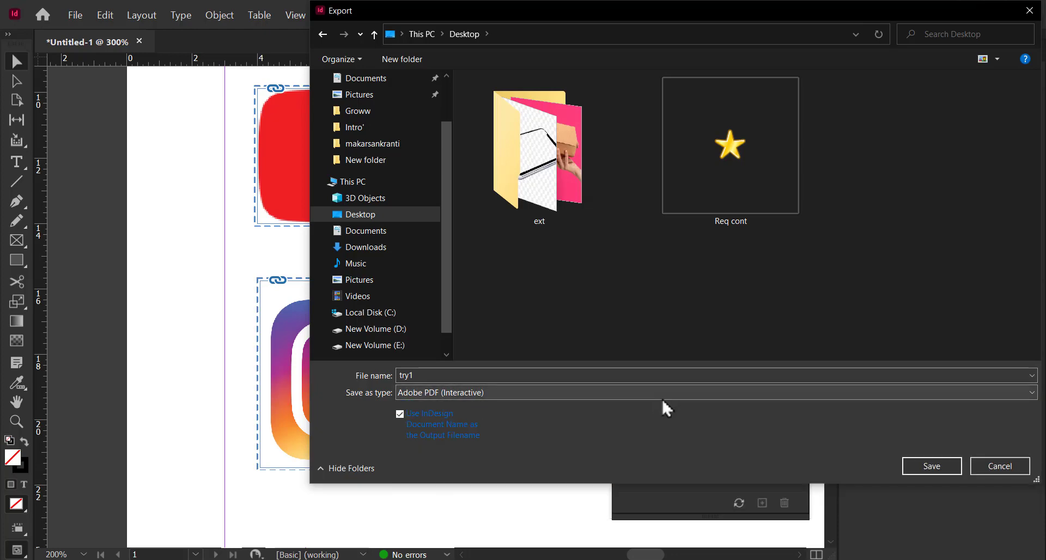
click(920, 464)
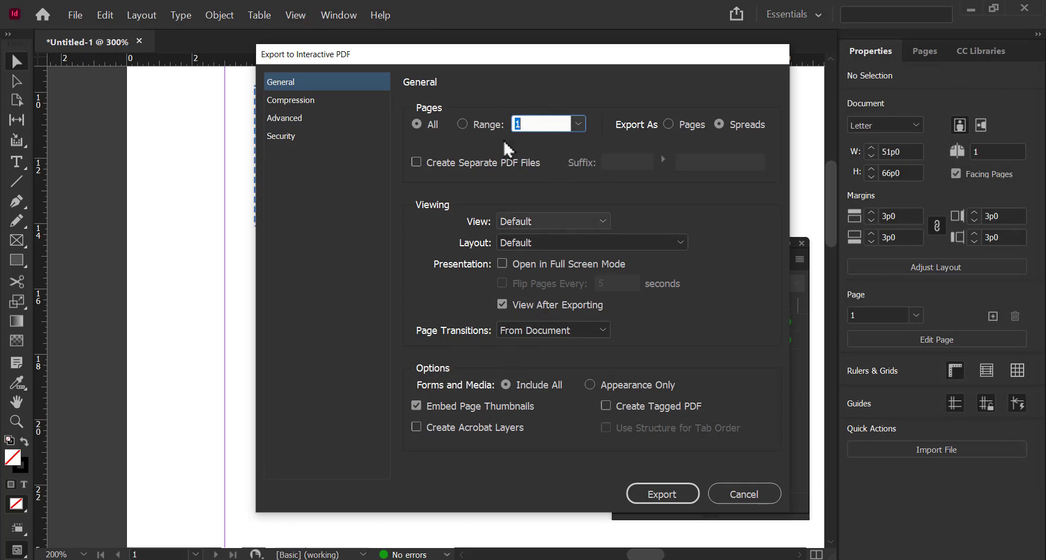
Check the compression settings, export the interactive PDF with its general settings kept, and fit the whole page of try1.pdf in Adobe Reader
click(309, 99)
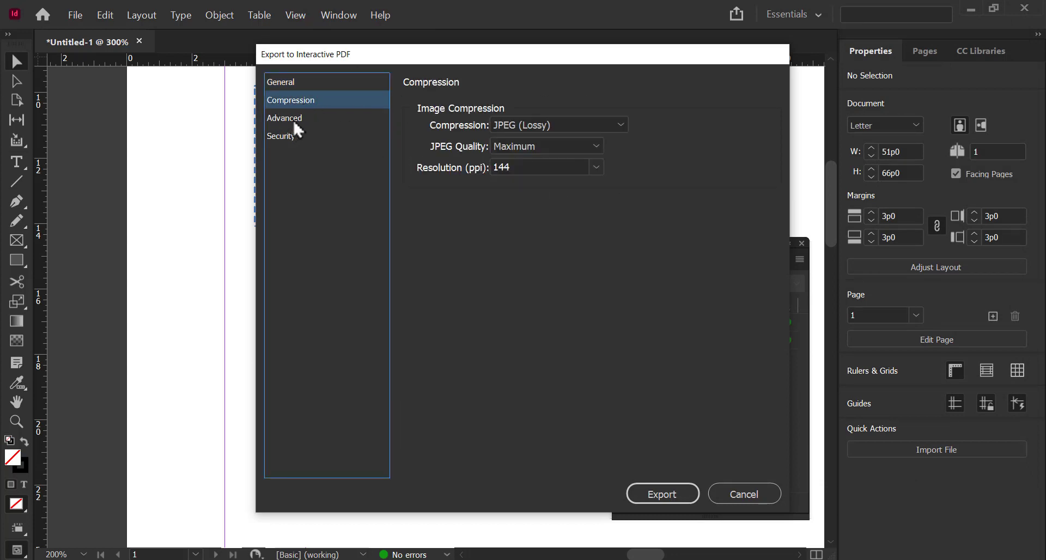
click(292, 86)
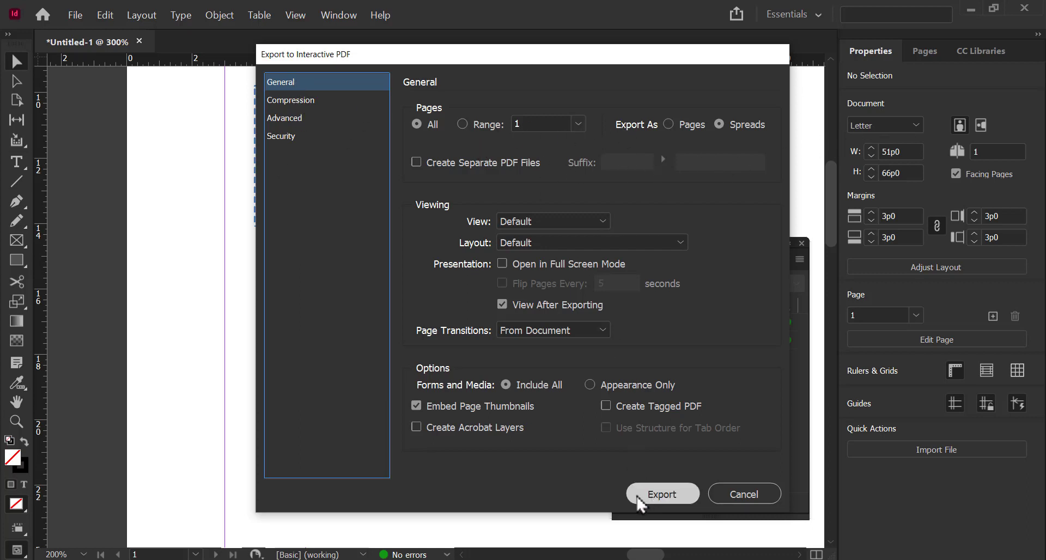
click(677, 497)
click(575, 327)
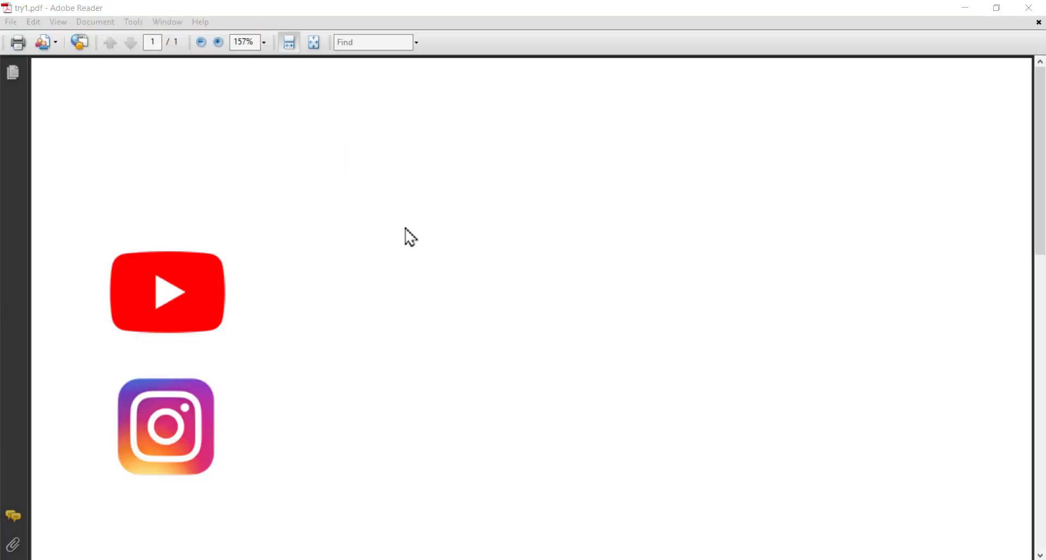
click(318, 47)
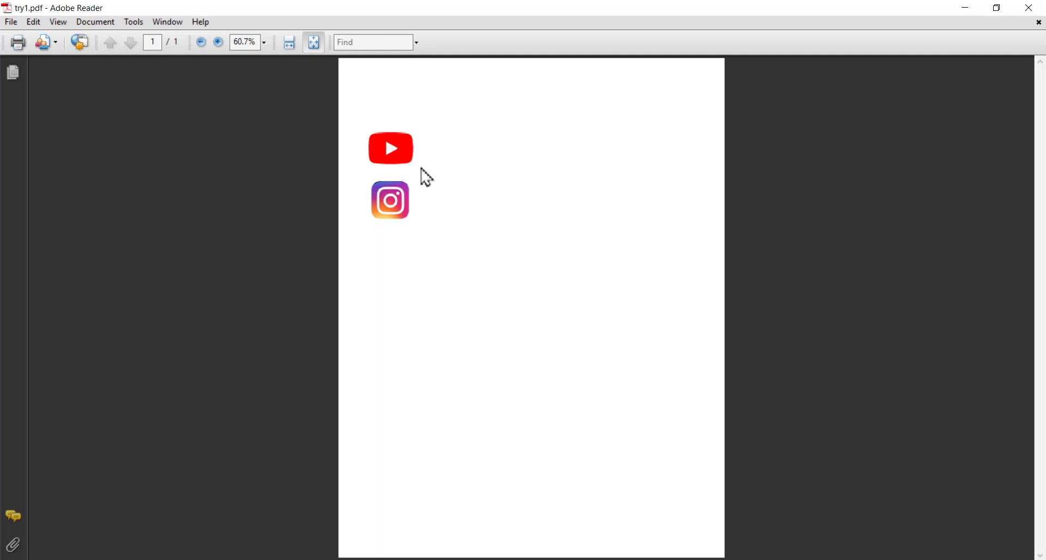
mouse_move(391, 157)
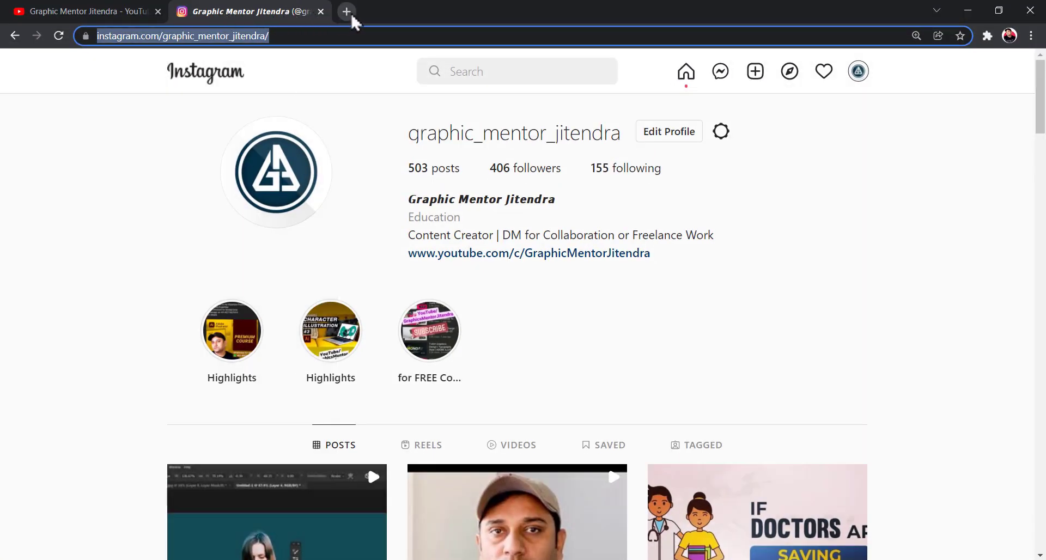
In the Chrome browser, open a blank tab and close the Instagram and YouTube tabs
click(347, 11)
click(321, 12)
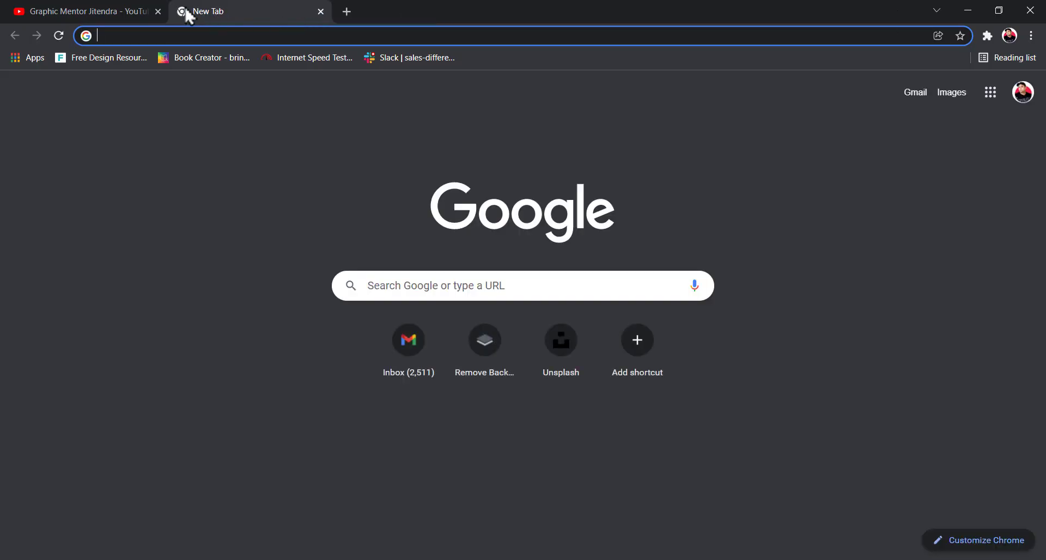
click(158, 12)
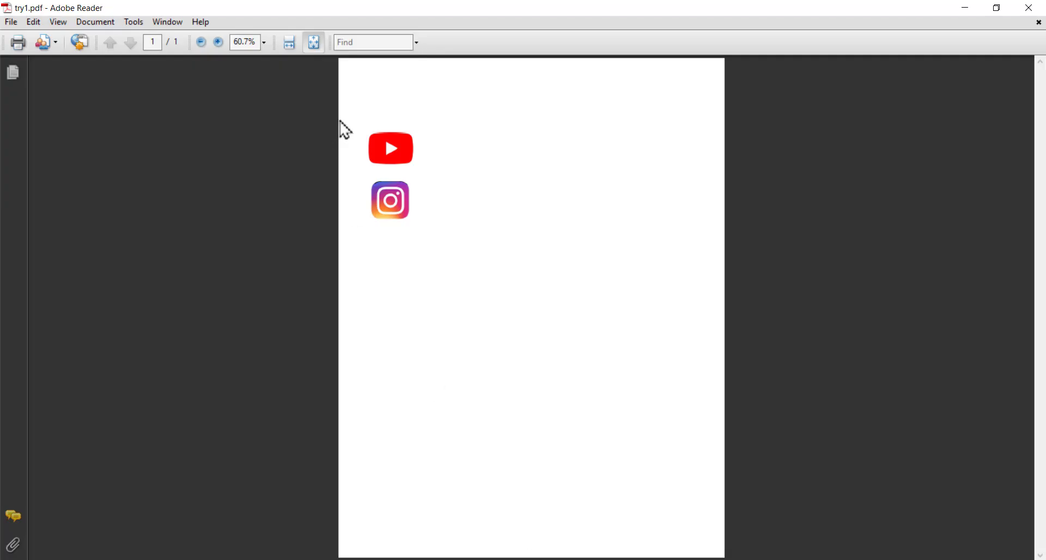
Test the YouTube icon's link in try1.pdf, allow the connection to the channel page, and return to the PDF
click(397, 162)
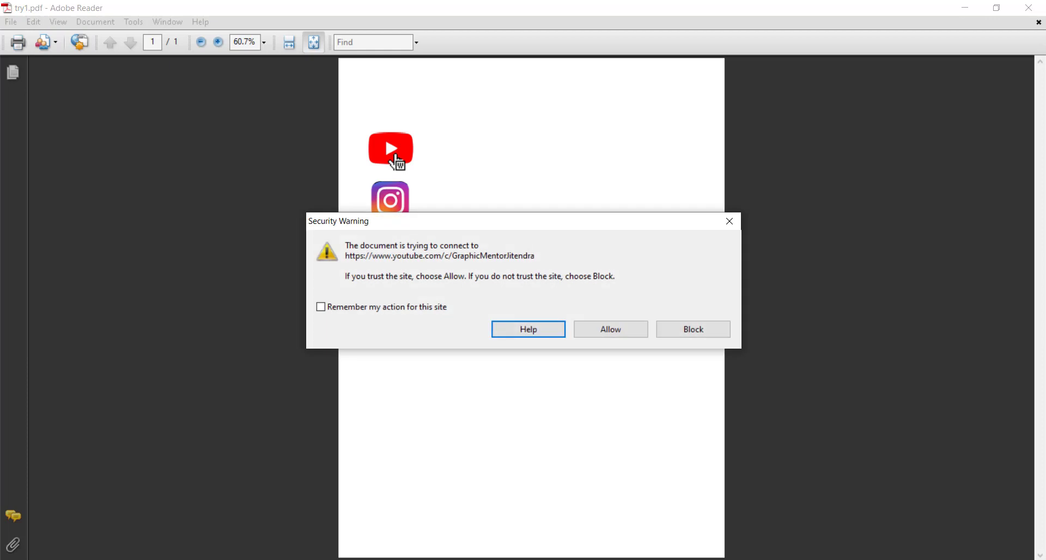
click(612, 332)
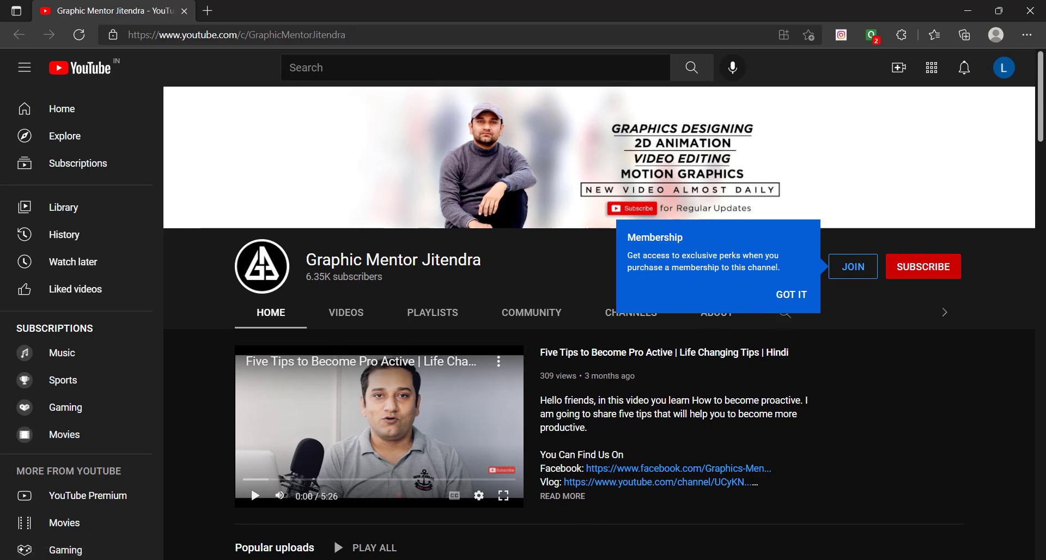
click(553, 552)
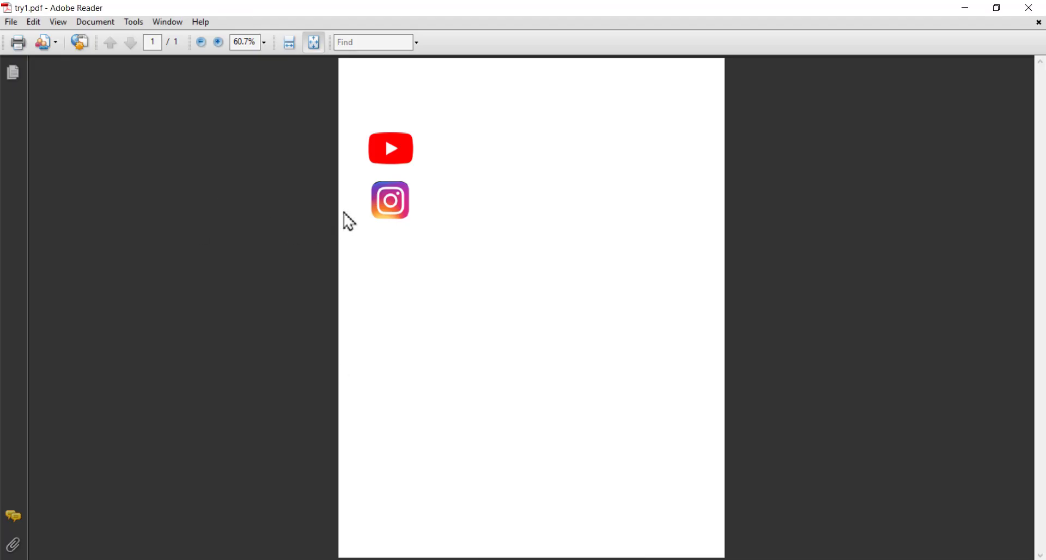
Test the Instagram icon's link in the PDF, allow the connection, look through the profile page and minimize the browser
click(401, 209)
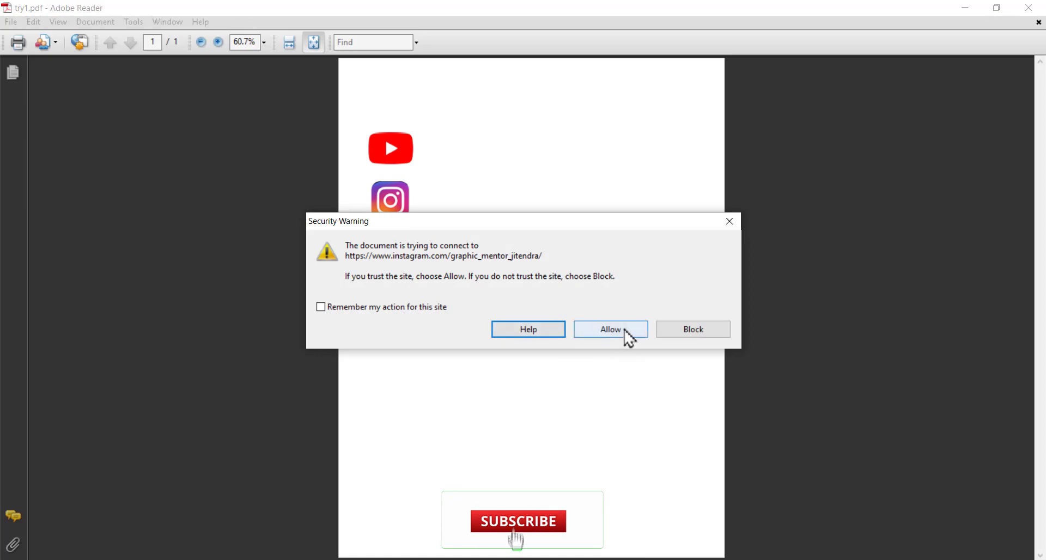
click(624, 331)
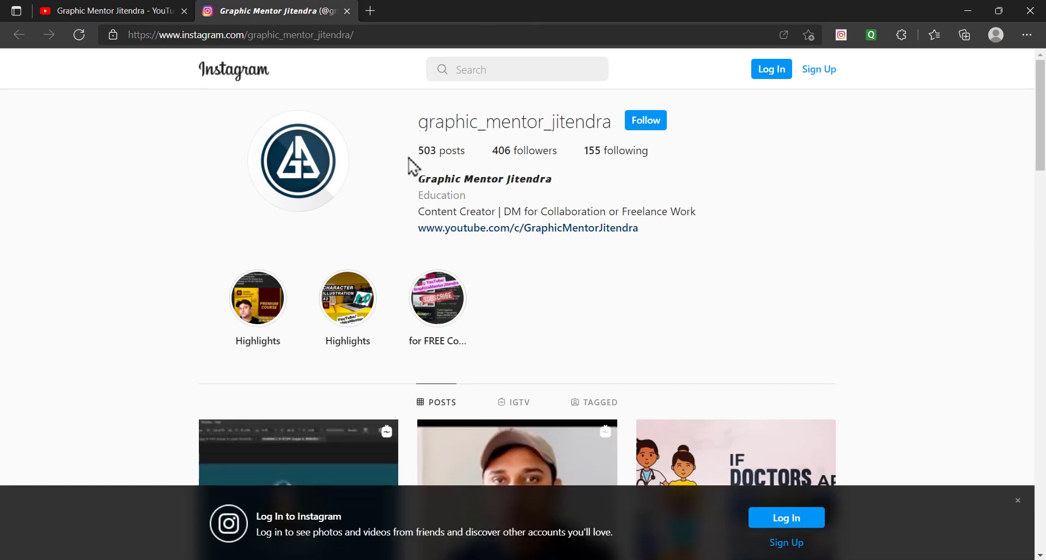
drag(1039, 139, 1039, 239)
click(967, 10)
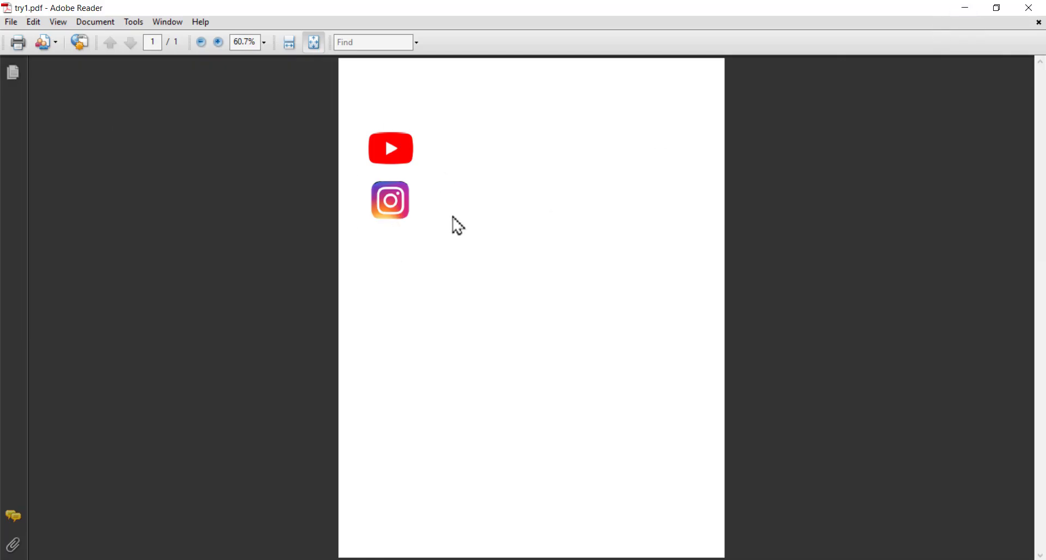